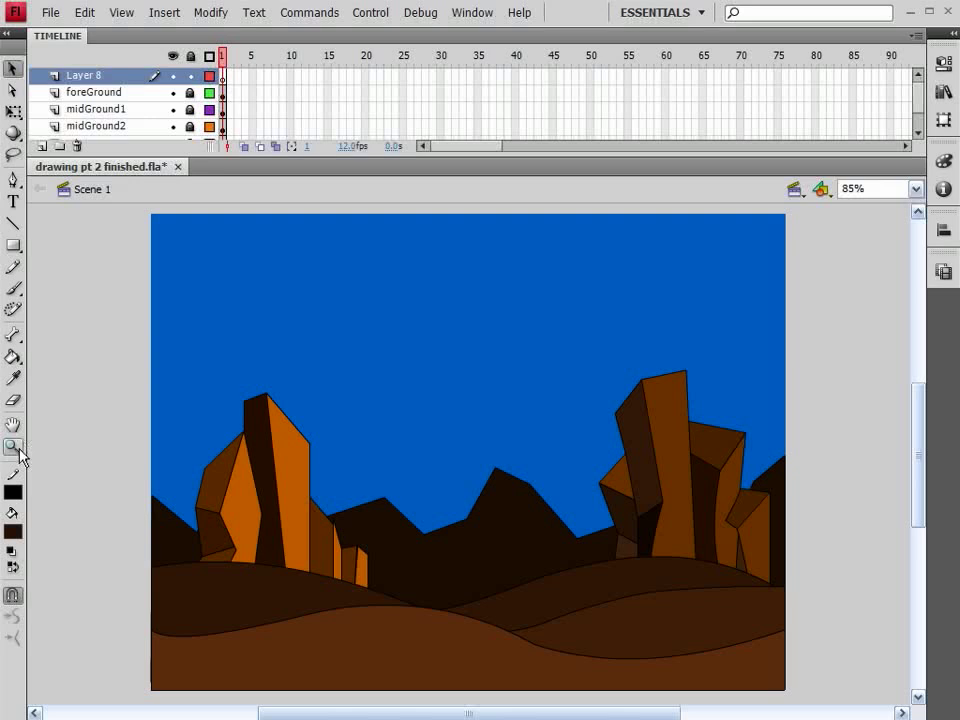
# - Set up the Brush tool with a dark brown fill for painting on the foreground hill in Layer 8
pyautogui.click(13, 447)
pyautogui.moveTo(322, 513); pyautogui.dragTo(521, 697)
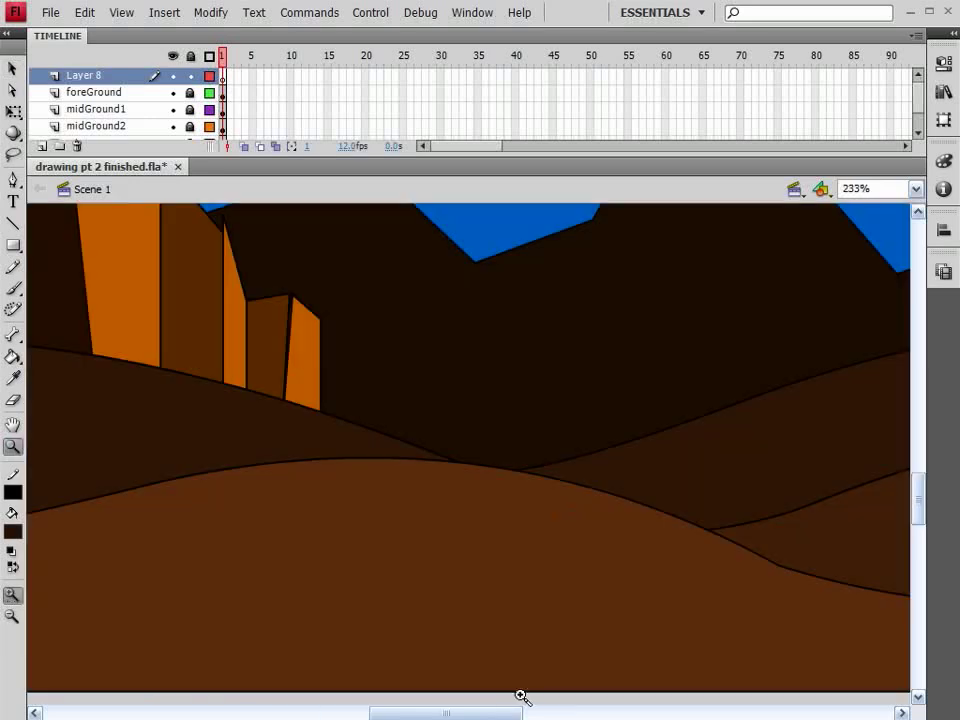
pyautogui.keyDown('alt'); pyautogui.click(543, 451); pyautogui.keyUp('alt')
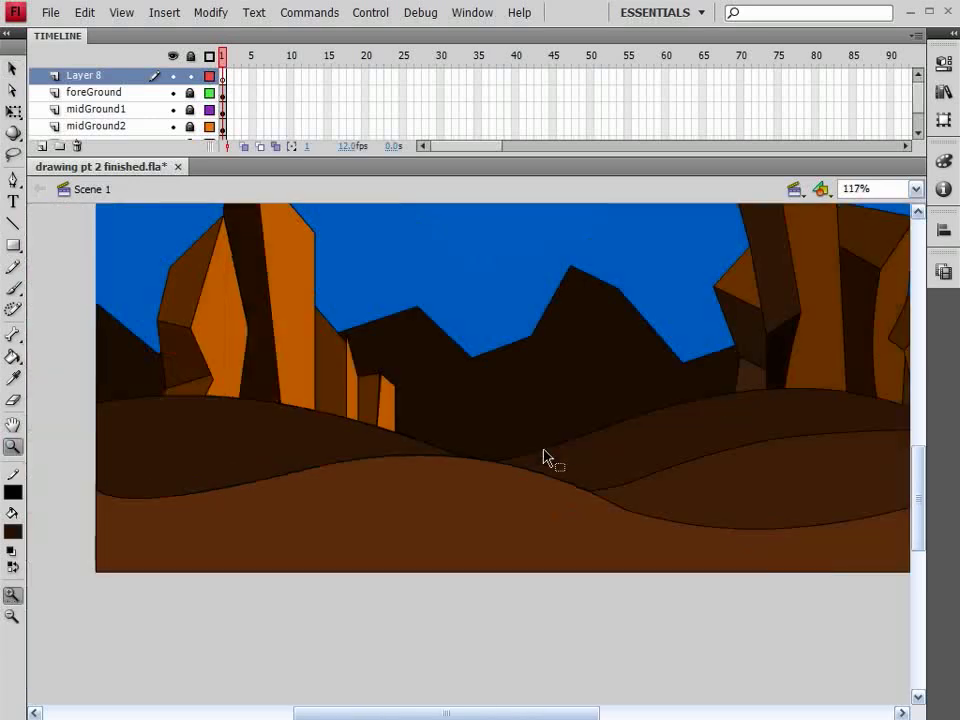
pyautogui.click(13, 288)
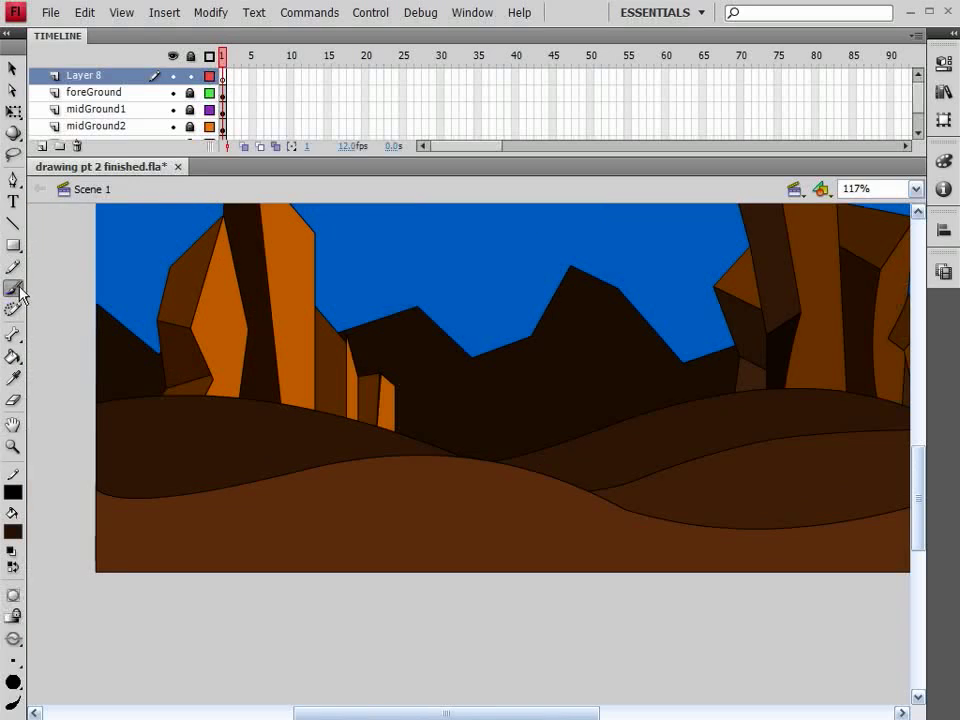
pyautogui.click(12, 533)
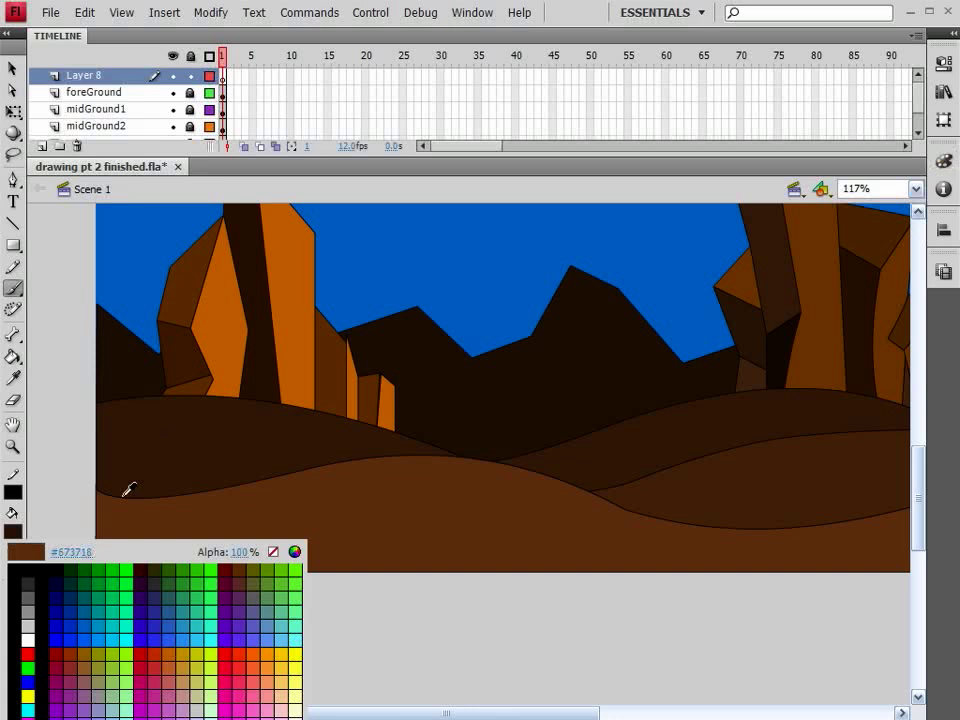
pyautogui.click(28, 557)
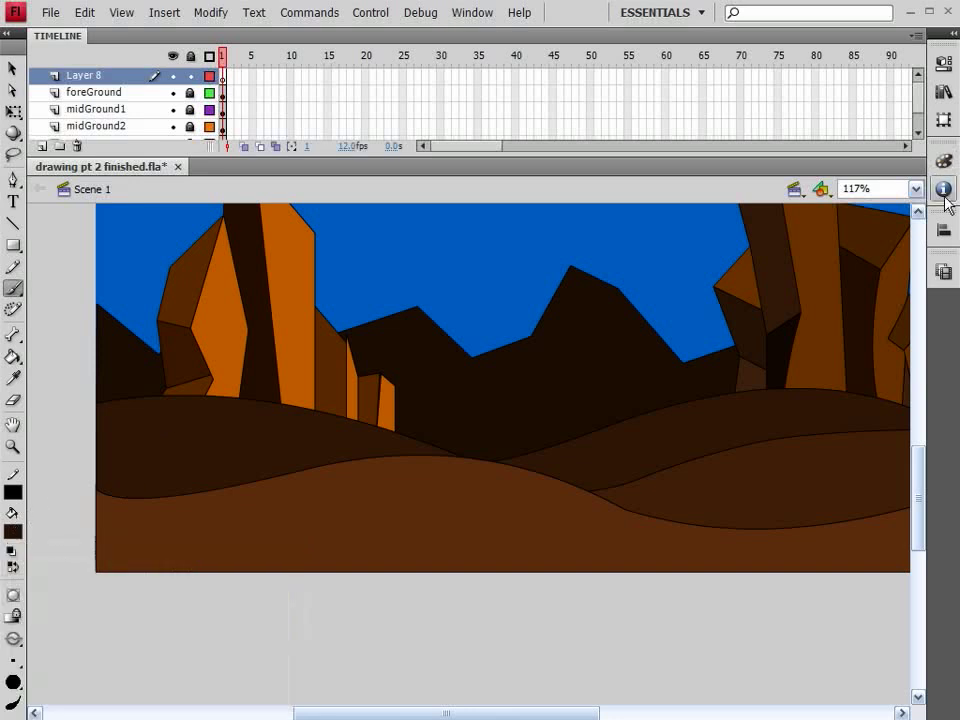
pyautogui.click(943, 162)
pyautogui.click(943, 162)
# - Paint the trunk and spreading branches of a bush on the crest of the foreground hill, undoing the last stray stroke
pyautogui.moveTo(459, 493); pyautogui.dragTo(474, 477)
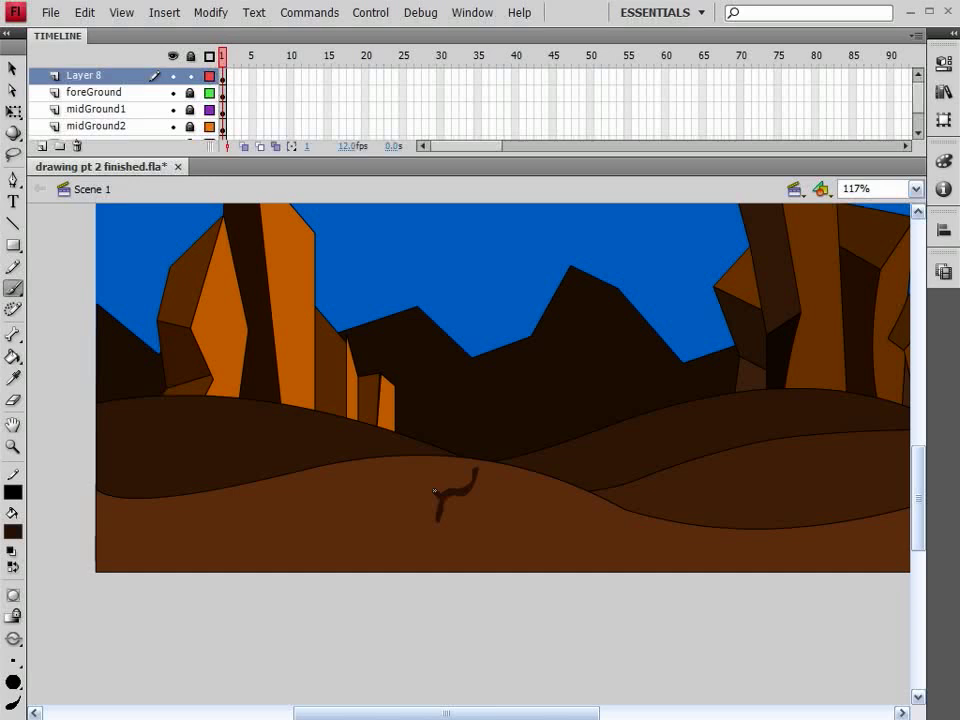
pyautogui.moveTo(424, 485); pyautogui.dragTo(406, 489)
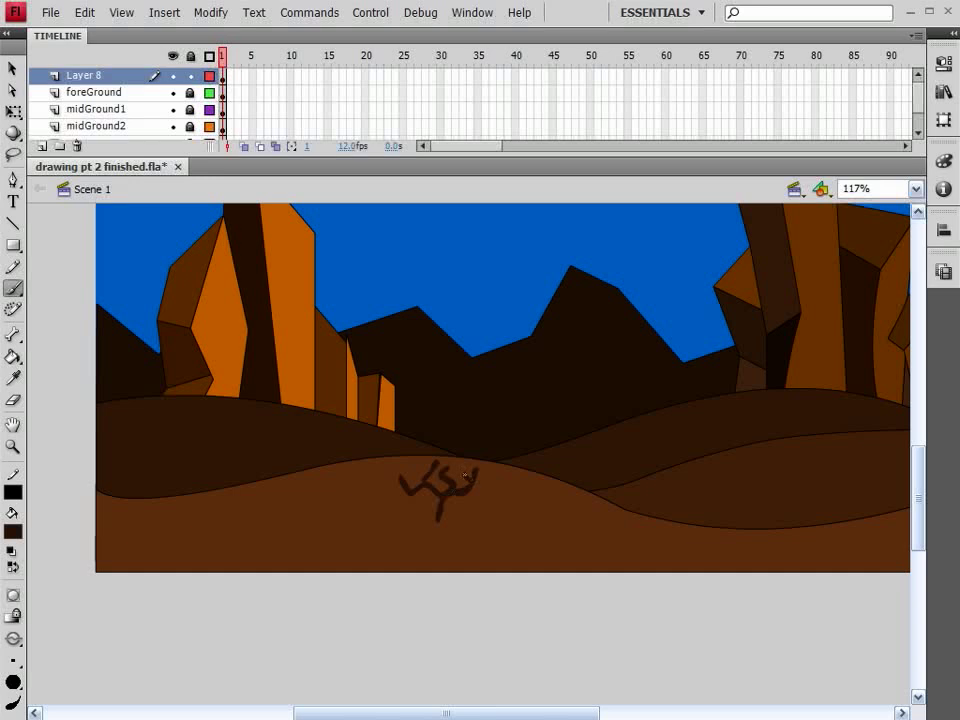
pyautogui.moveTo(428, 497); pyautogui.dragTo(409, 503)
pyautogui.hotkey('ctrl', 'z')
# - Nudge the painted trunk and branches slightly to the left on the hill
pyautogui.press('v')
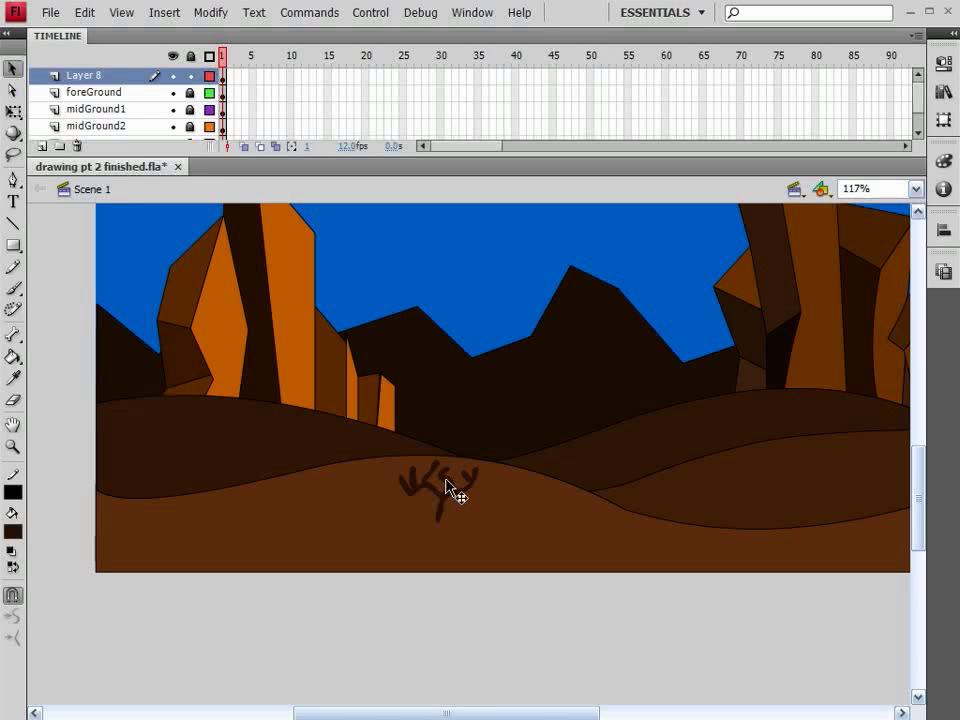
pyautogui.click(448, 486)
pyautogui.click(495, 521)
pyautogui.moveTo(410, 484); pyautogui.dragTo(411, 486)
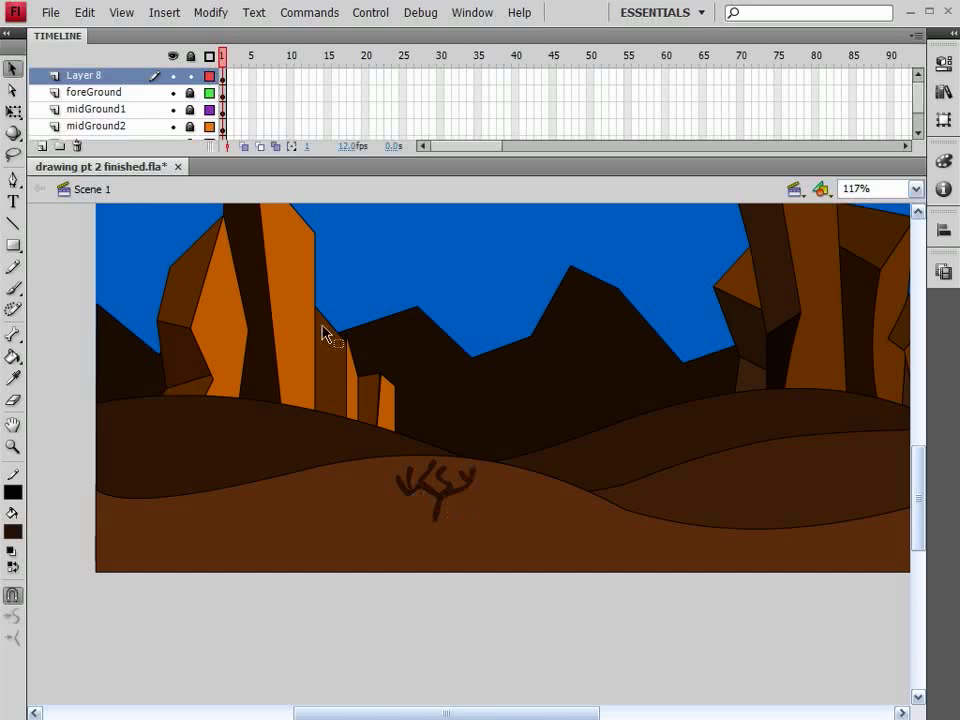
# - Paint a lumpy golden-brown foliage canopy over the branches using a larger brush size
pyautogui.click(11, 534)
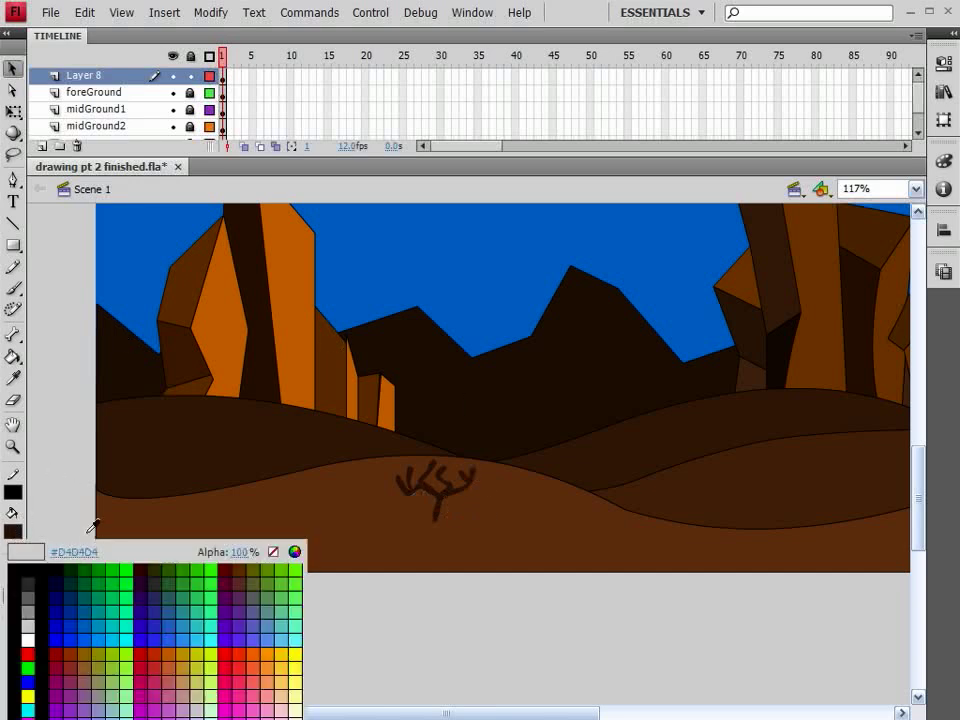
pyautogui.click(86, 658)
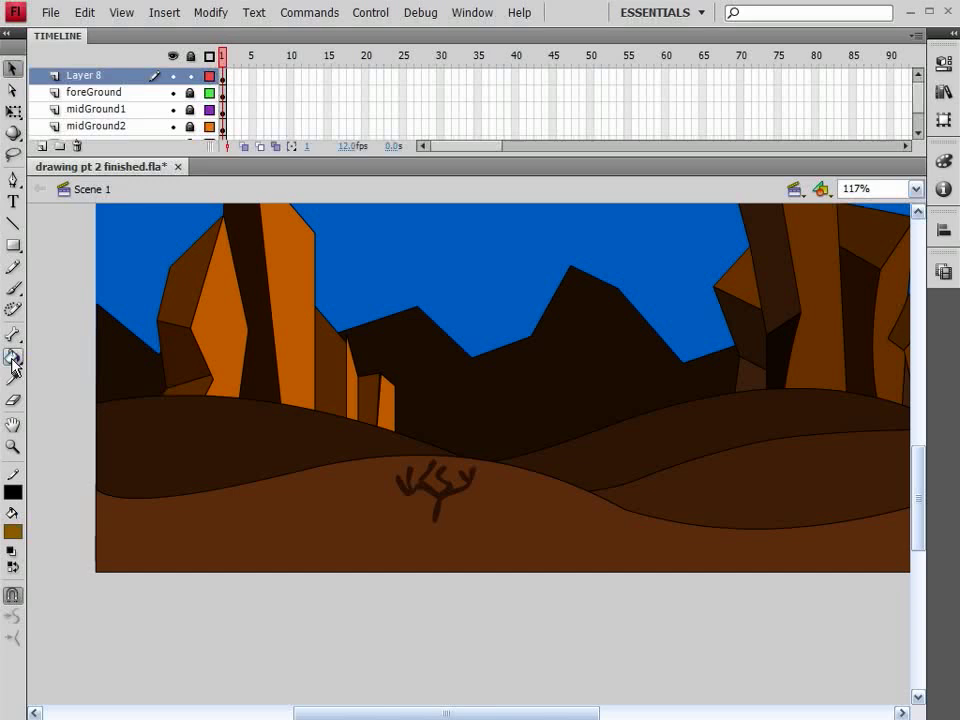
pyautogui.click(13, 288)
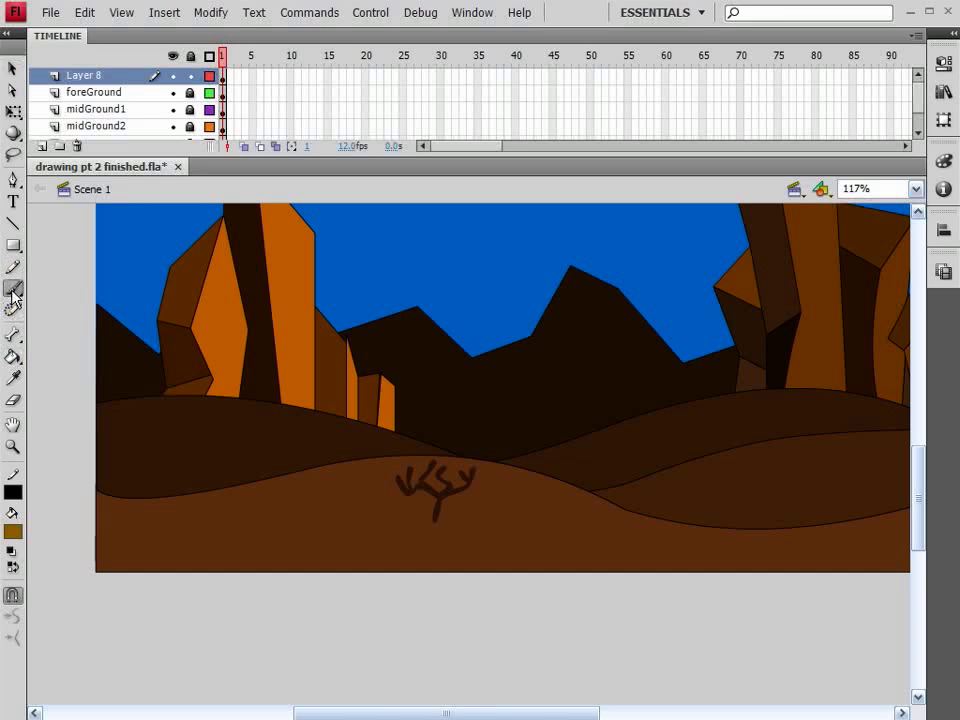
pyautogui.click(13, 661)
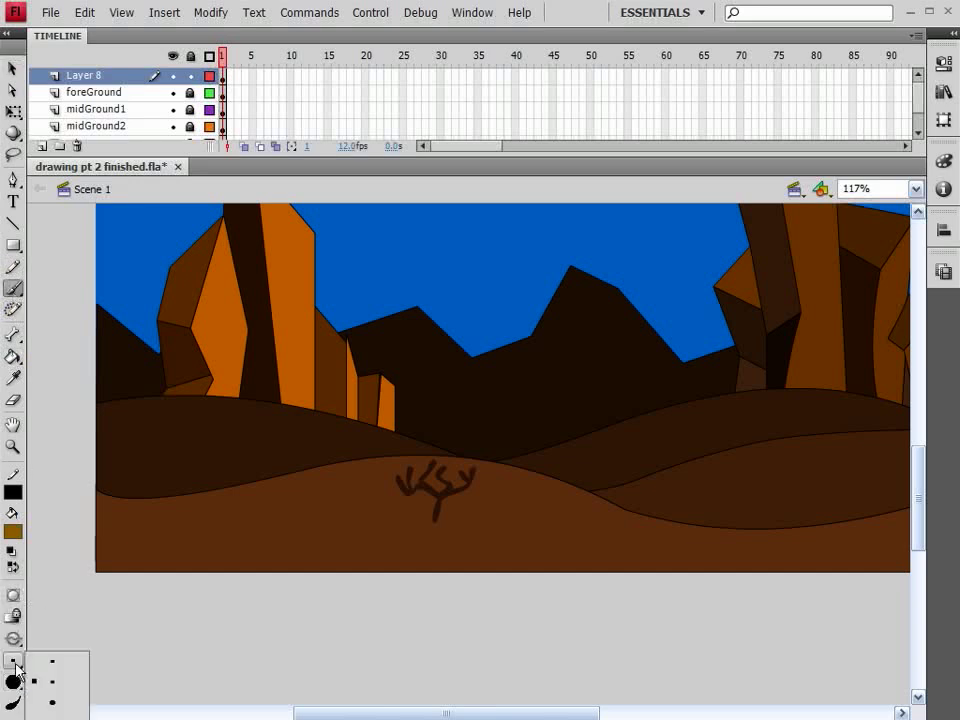
pyautogui.click(52, 702)
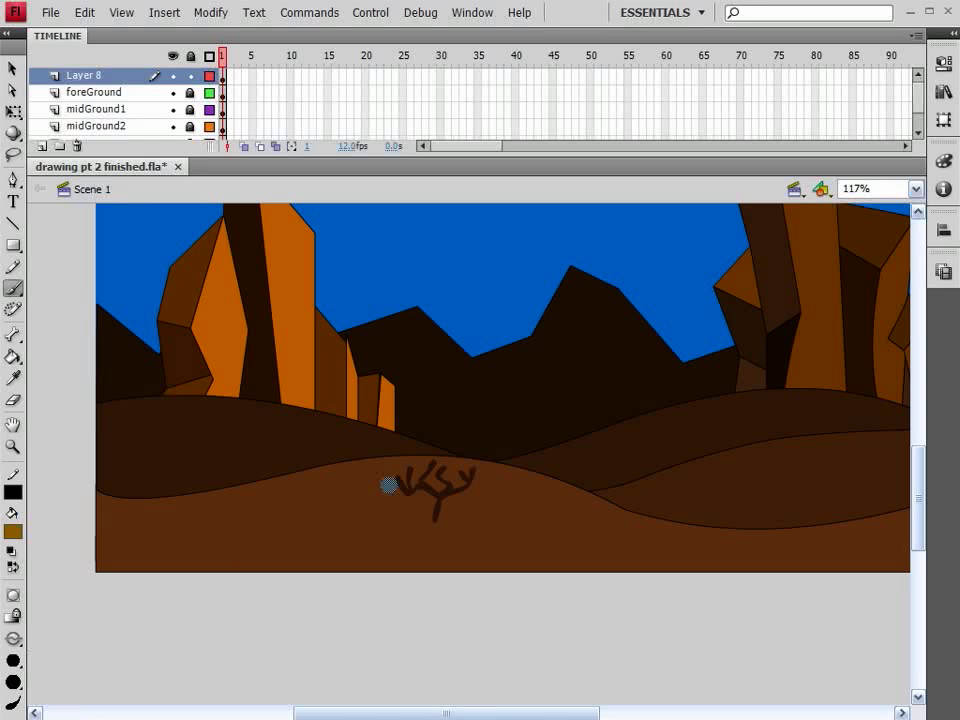
pyautogui.click(13, 661)
pyautogui.click(62, 703)
pyautogui.moveTo(392, 483)
pyautogui.mouseDown()
pyautogui.moveTo(444, 450)
pyautogui.moveTo(447, 462)
pyautogui.moveTo(461, 450)
pyautogui.moveTo(493, 474)
pyautogui.moveTo(455, 471)
pyautogui.moveTo(460, 462)
pyautogui.moveTo(491, 464)
pyautogui.moveTo(436, 461)
pyautogui.moveTo(431, 470)
pyautogui.moveTo(403, 459)
pyautogui.moveTo(401, 474)
pyautogui.moveTo(416, 460)
pyautogui.moveTo(383, 473)
pyautogui.mouseUp()
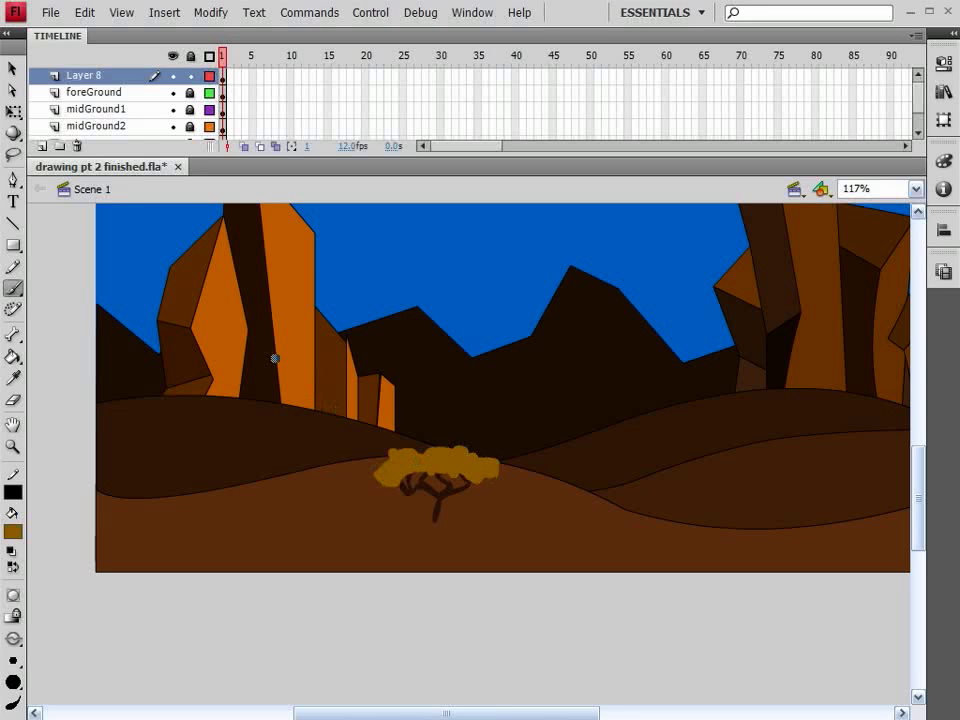
# - Sample the branches' dark brown as the fill and draw a small circle with the Oval tool at the foliage's left end
pyautogui.click(12, 68)
pyautogui.click(12, 67)
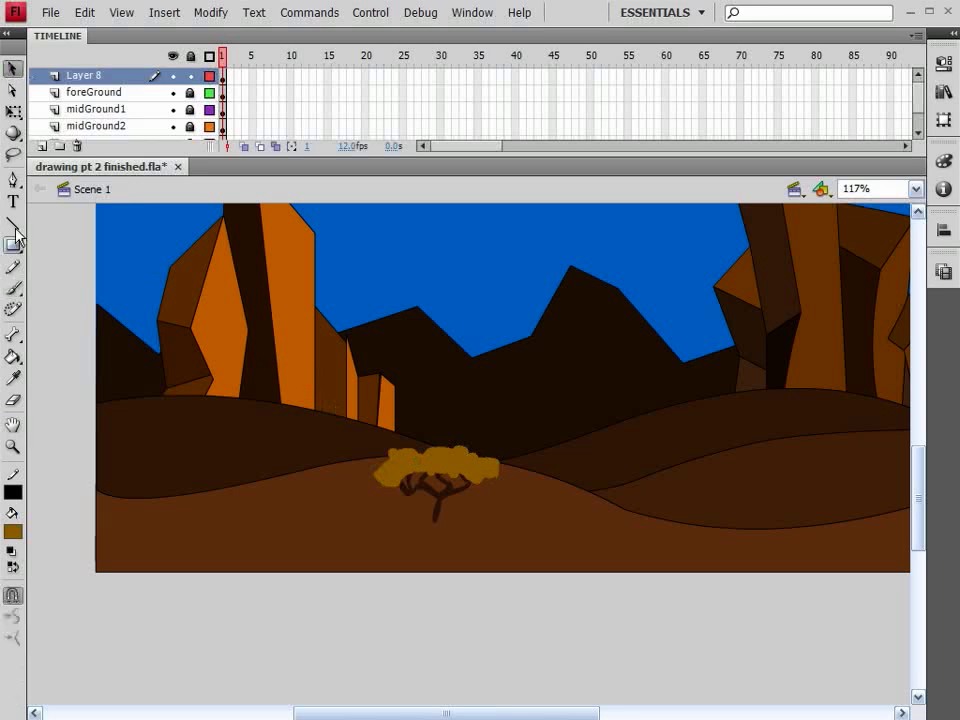
pyautogui.click(13, 533)
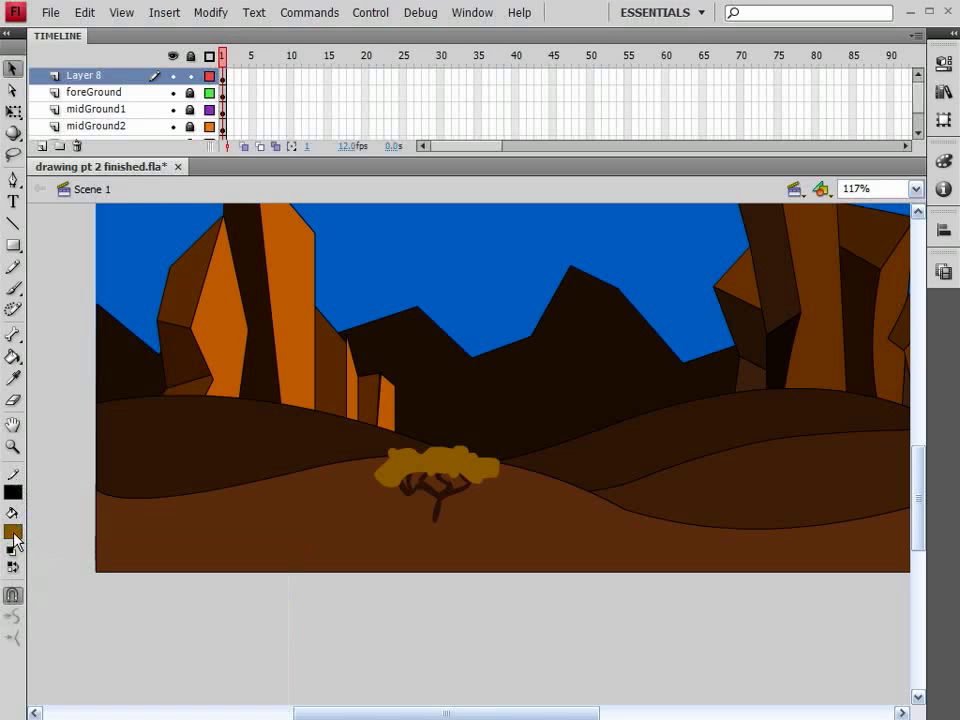
pyautogui.click(13, 378)
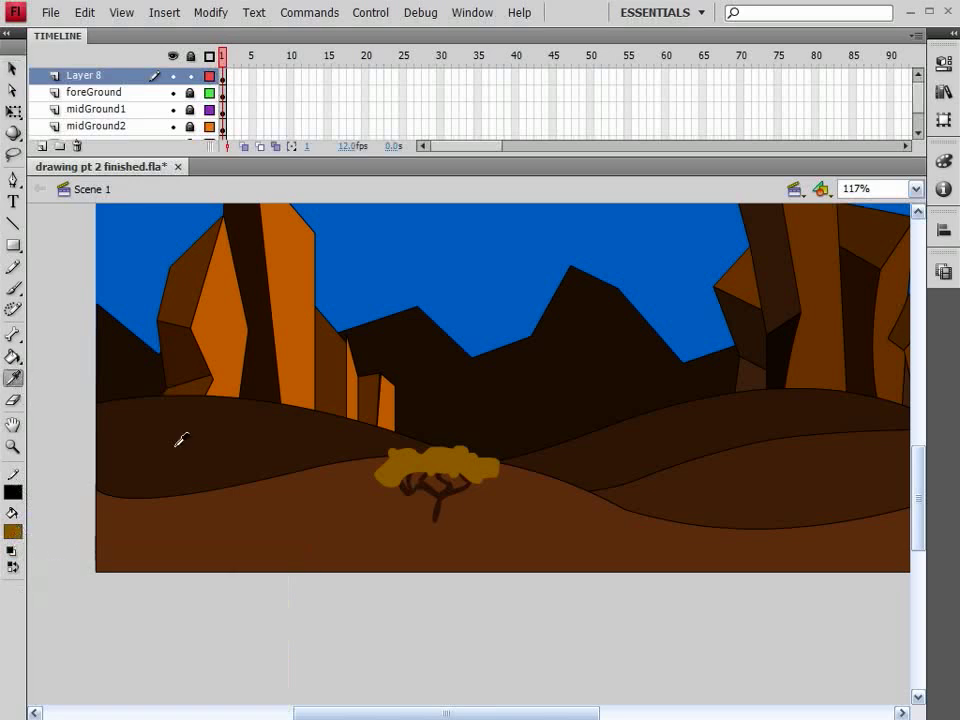
pyautogui.click(433, 494)
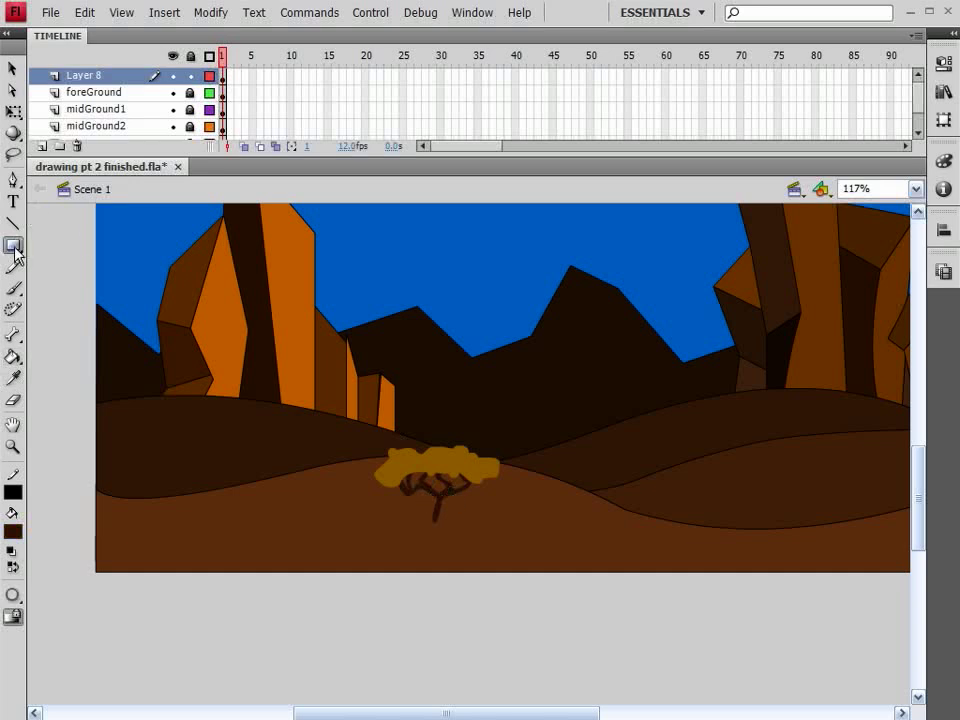
pyautogui.moveTo(13, 245); pyautogui.dragTo(66, 266)
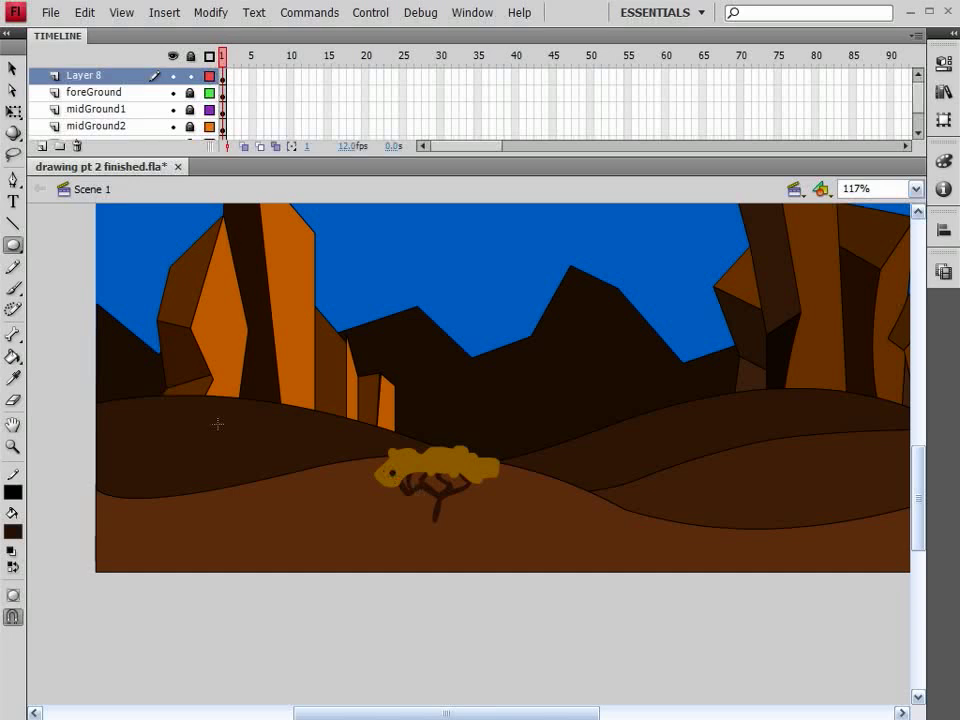
# - Strip the black outline from the small circle on the foliage, leaving only its dark brown fill
pyautogui.press('v')
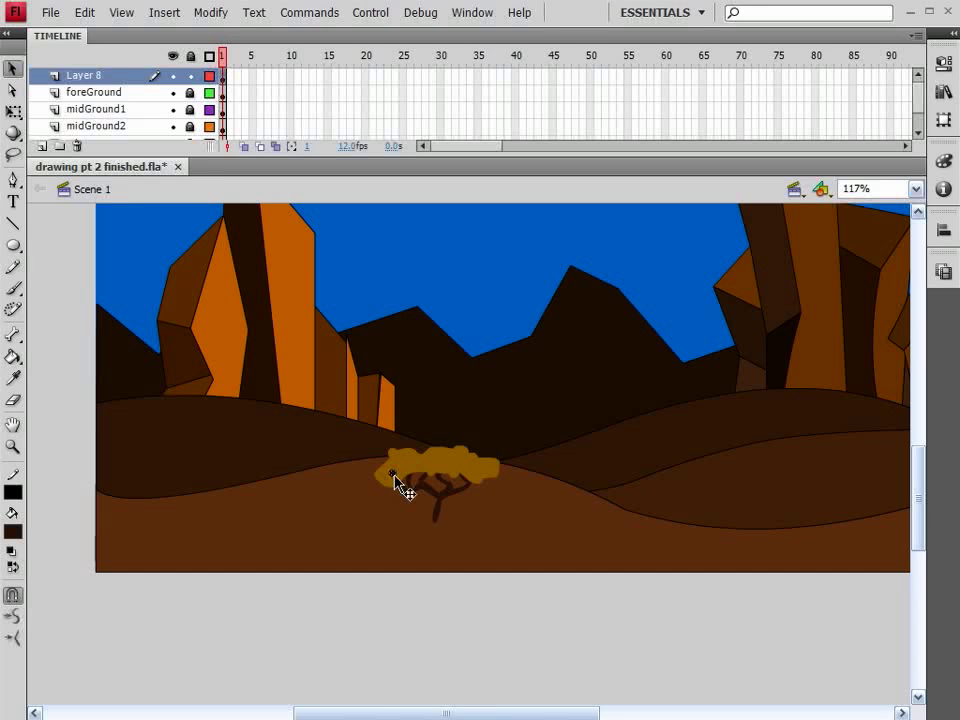
pyautogui.moveTo(395, 480)
pyautogui.mouseDown()
pyautogui.moveTo(423, 463)
pyautogui.moveTo(410, 467)
pyautogui.mouseUp()
pyautogui.moveTo(394, 476); pyautogui.dragTo(407, 467)
pyautogui.click(13, 446)
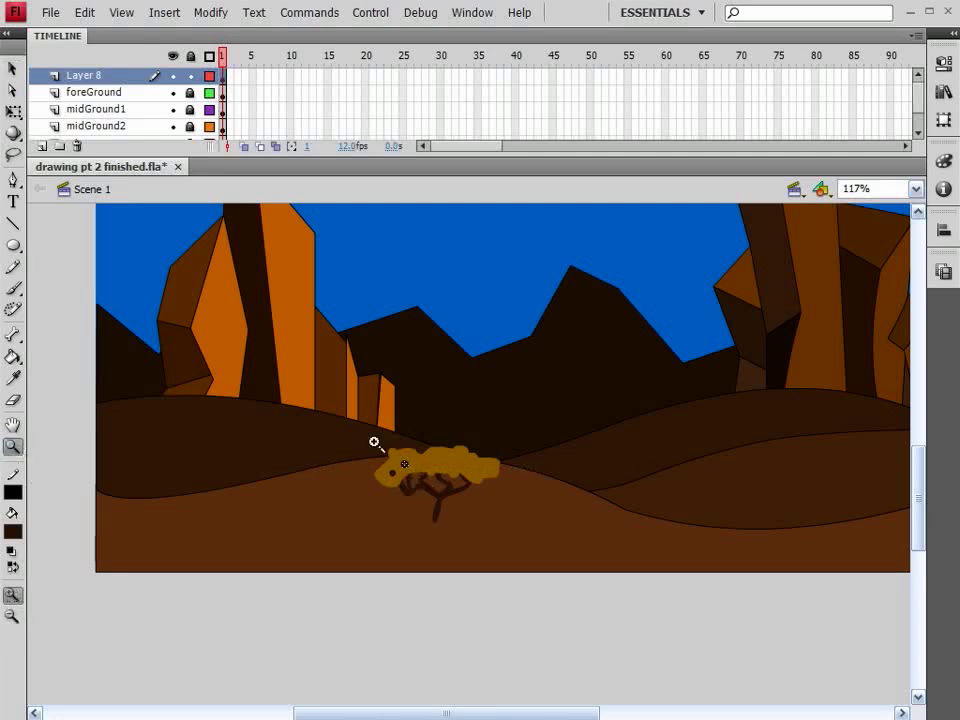
pyautogui.moveTo(357, 437); pyautogui.dragTo(459, 485)
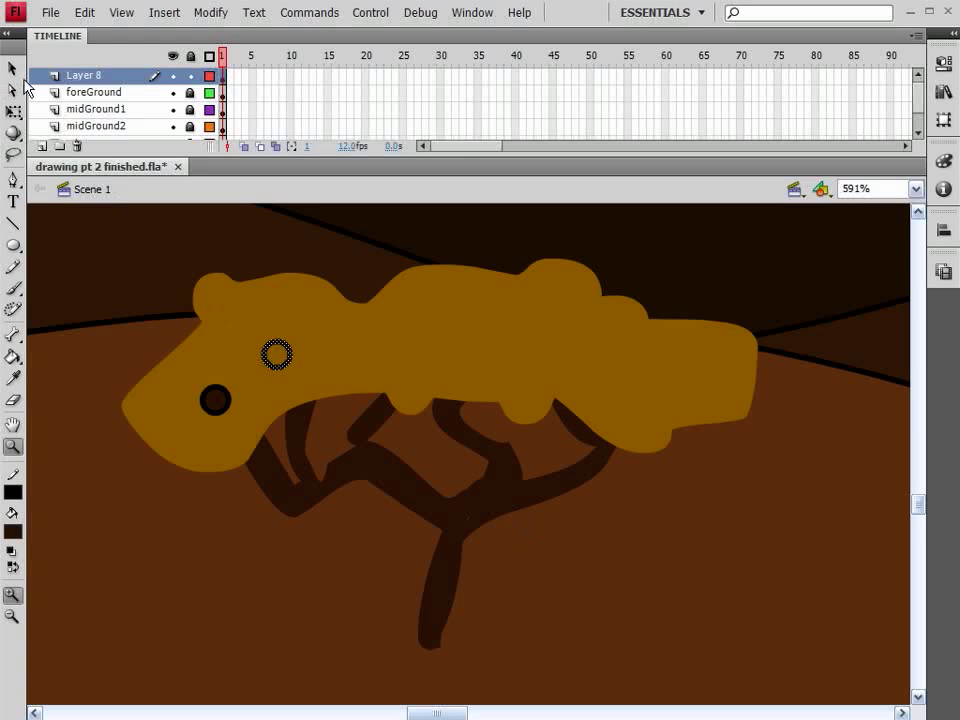
pyautogui.click(13, 68)
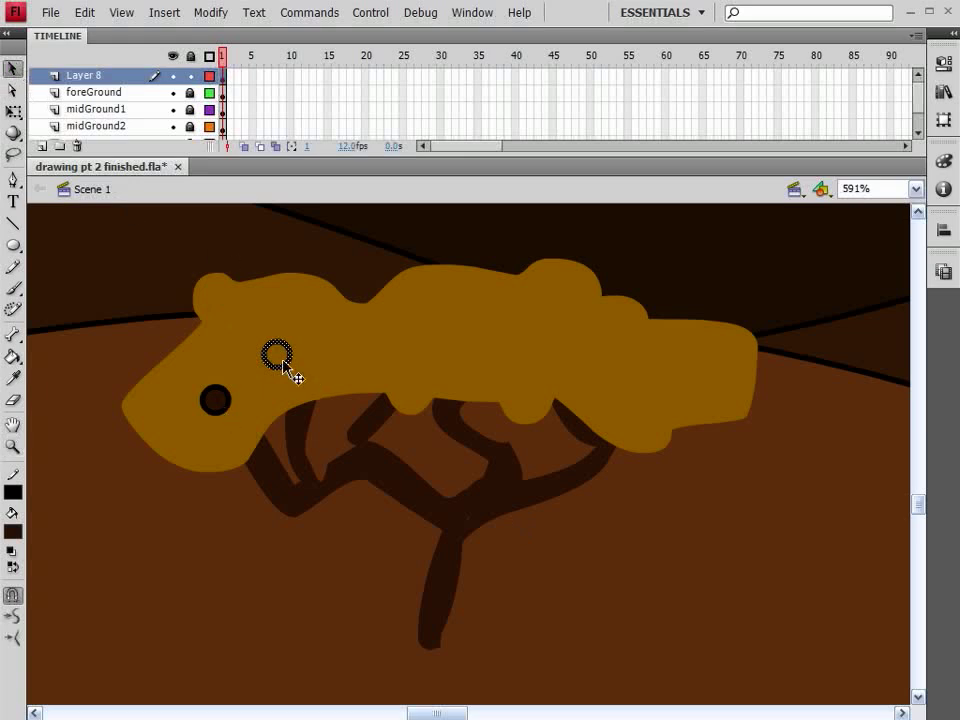
pyautogui.press('Delete')
# - Duplicate the dark brown dot repeatedly to scatter copies across the whole foliage
pyautogui.click(222, 405)
pyautogui.keyDown('alt'); pyautogui.moveTo(222, 403); pyautogui.dragTo(430, 318); pyautogui.keyUp('alt')
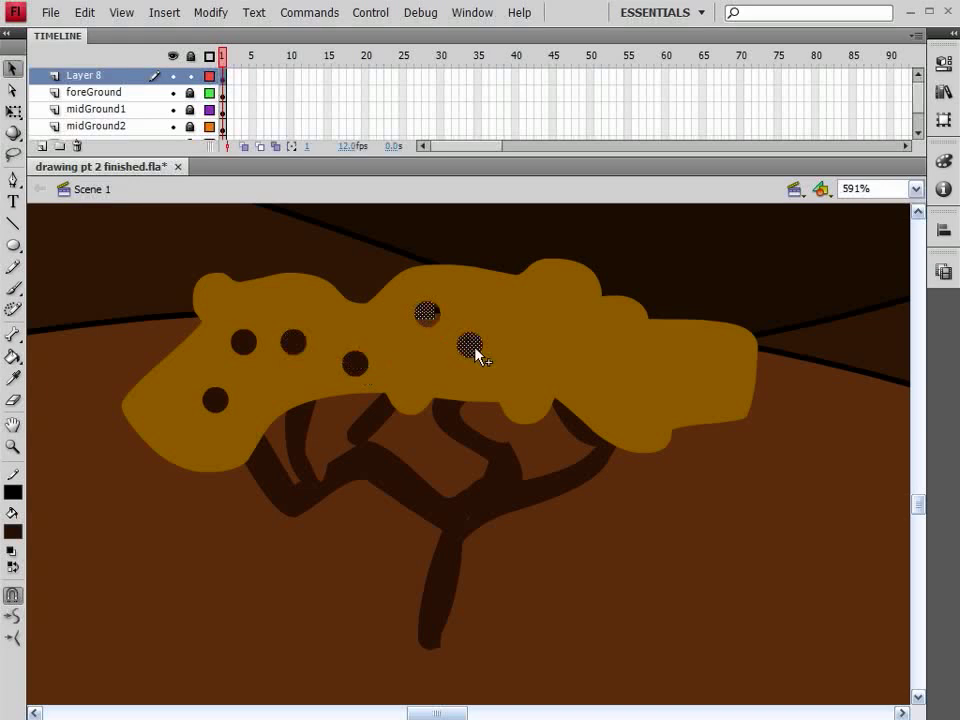
pyautogui.keyDown('alt'); pyautogui.moveTo(478, 357); pyautogui.dragTo(516, 317); pyautogui.keyUp('alt')
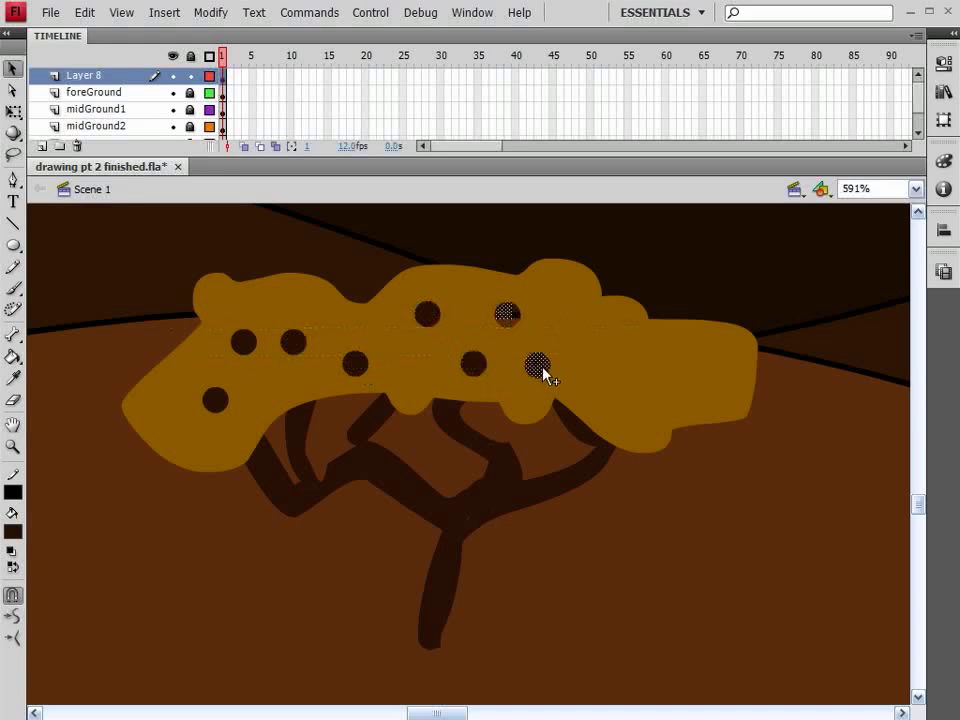
pyautogui.moveTo(543, 374)
pyautogui.keyDown('alt'); pyautogui.mouseDown()
pyautogui.moveTo(572, 313)
pyautogui.moveTo(604, 323)
pyautogui.moveTo(628, 343)
pyautogui.moveTo(602, 390)
pyautogui.moveTo(652, 424)
pyautogui.mouseUp(); pyautogui.keyUp('alt')
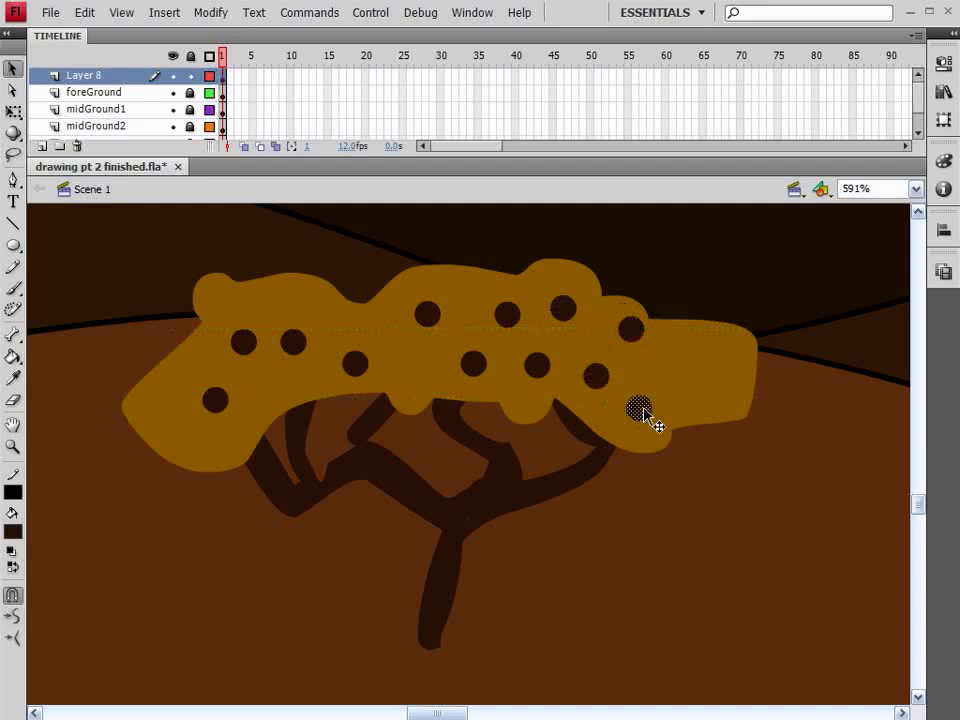
pyautogui.keyDown('alt'); pyautogui.moveTo(690, 375); pyautogui.dragTo(716, 366); pyautogui.keyUp('alt')
# - Convert all artwork on Layer 8 to a Movie Clip symbol named bush with bottom-centre registration
pyautogui.click(80, 78)
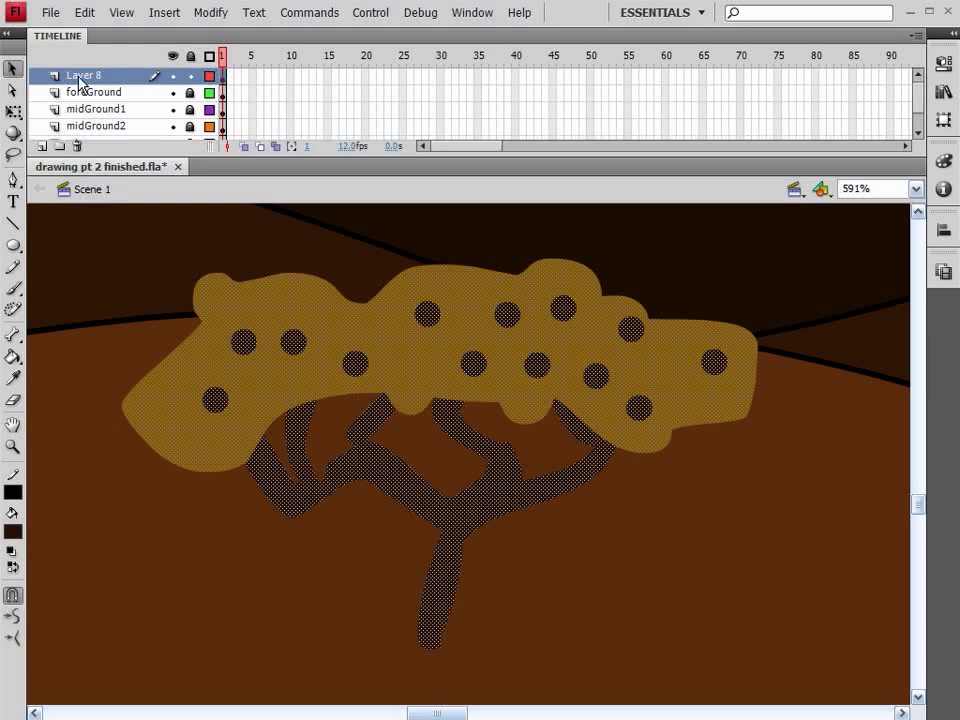
pyautogui.press('F8')
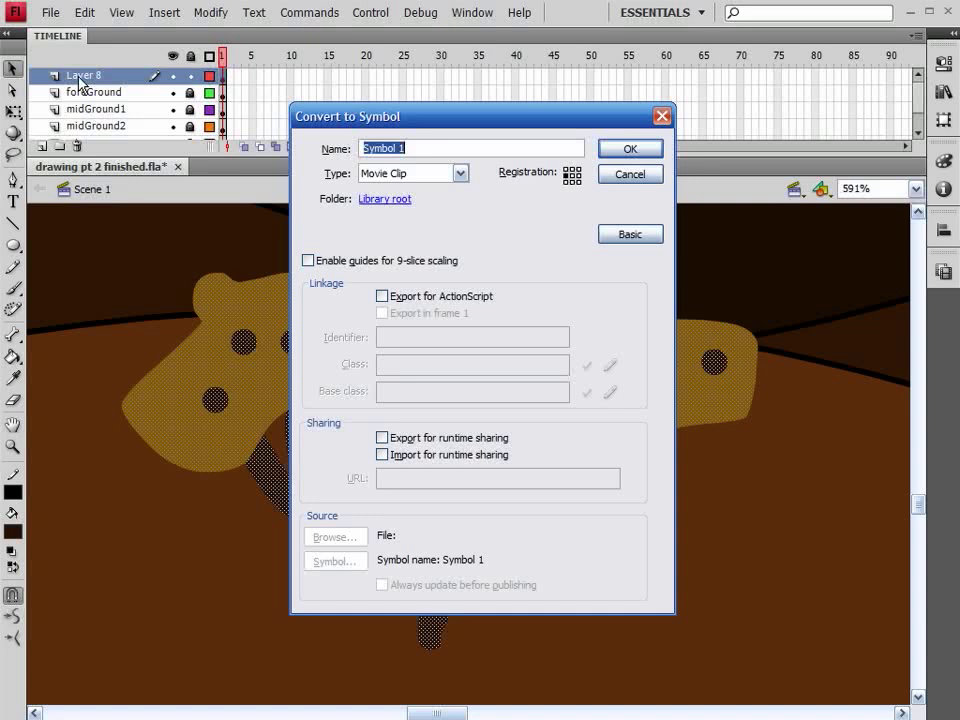
pyautogui.write('bush')
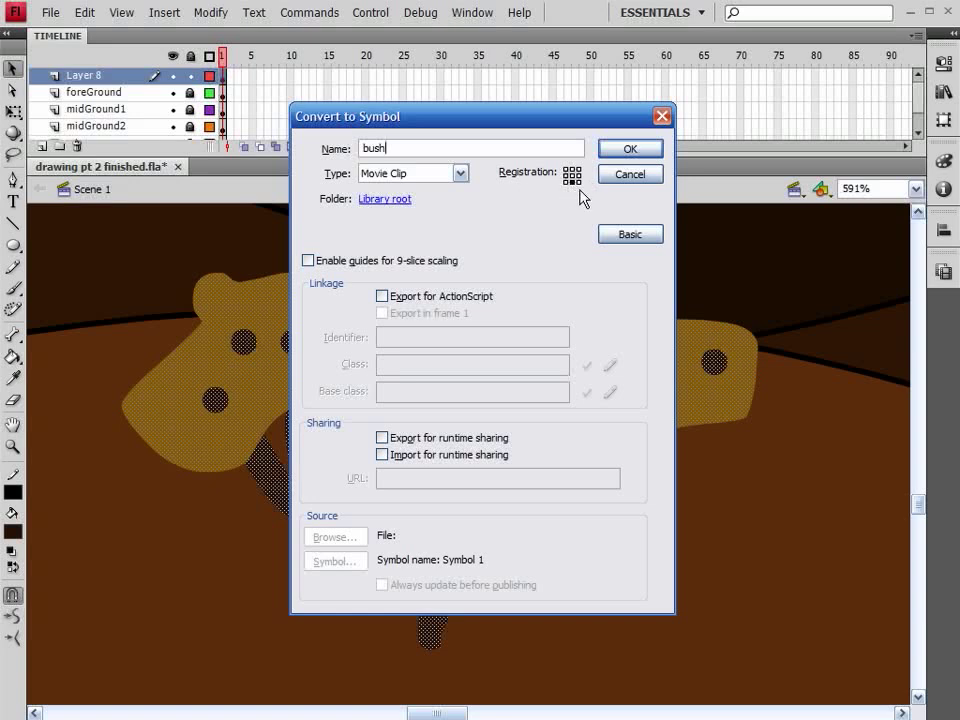
pyautogui.click(628, 153)
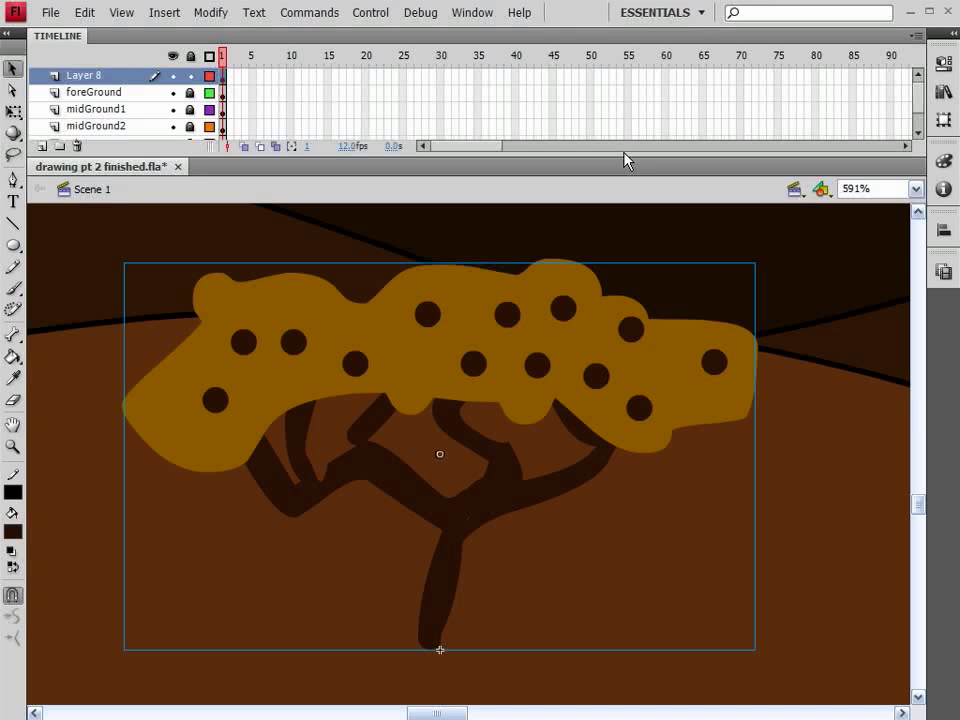
# - Reposition the bush instance on the foreground hill, then delete it from the stage
pyautogui.hotkey('ctrl', '-')
pyautogui.hotkey('ctrl', '-')
pyautogui.hotkey('ctrl', '-')
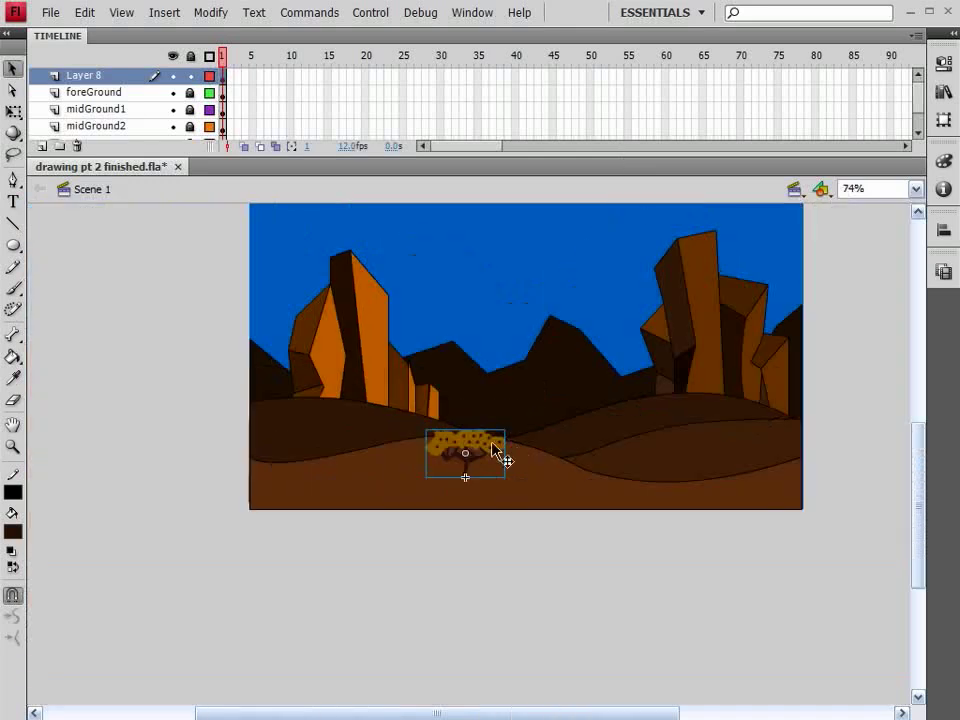
pyautogui.moveTo(482, 443); pyautogui.dragTo(461, 448)
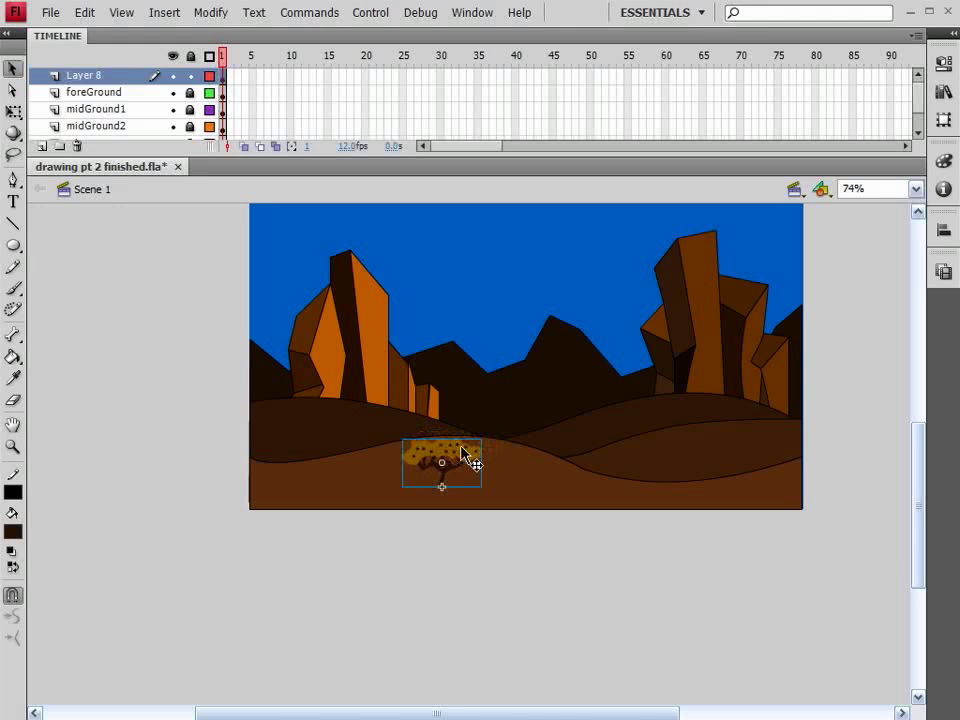
pyautogui.press('Delete')
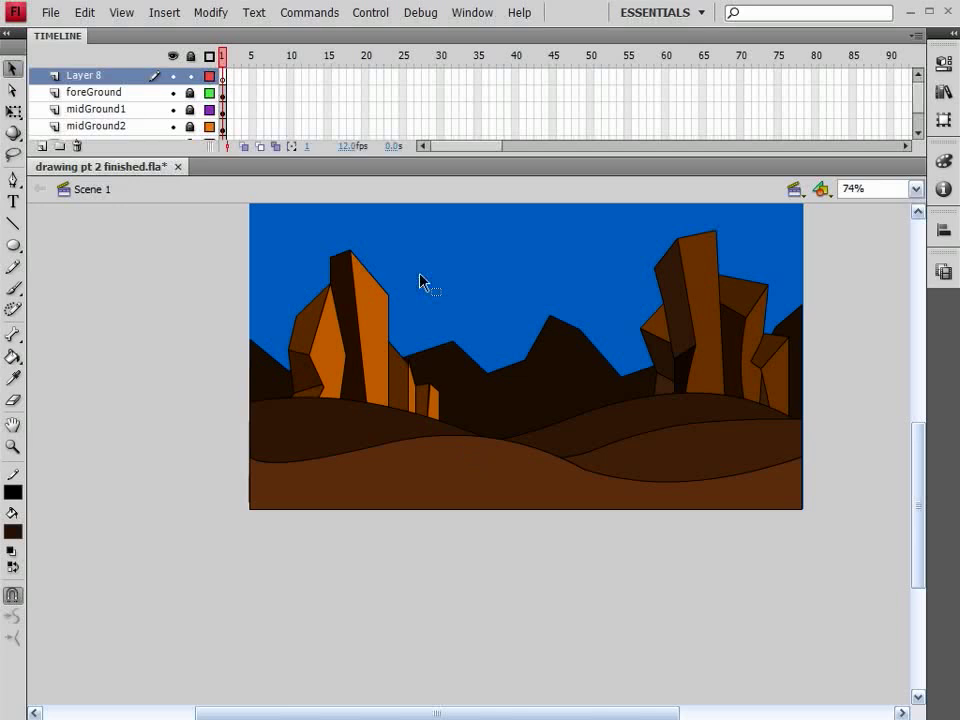
# - Lock Layer 8, unlock the foreGround layer and select all of its artwork
pyautogui.click(190, 93)
pyautogui.click(190, 76)
pyautogui.click(137, 95)
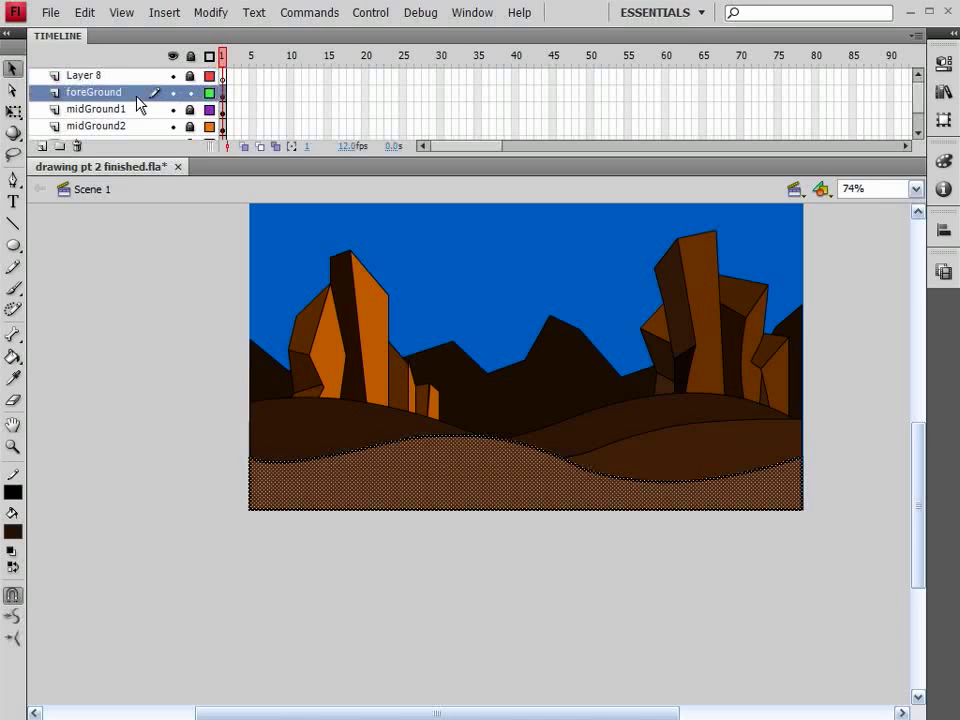
# - Paste the bush onto the foreGround layer, move it to the hill's left part, then shrink and tilt it
pyautogui.click(114, 354)
pyautogui.hotkey('ctrl', 'v')
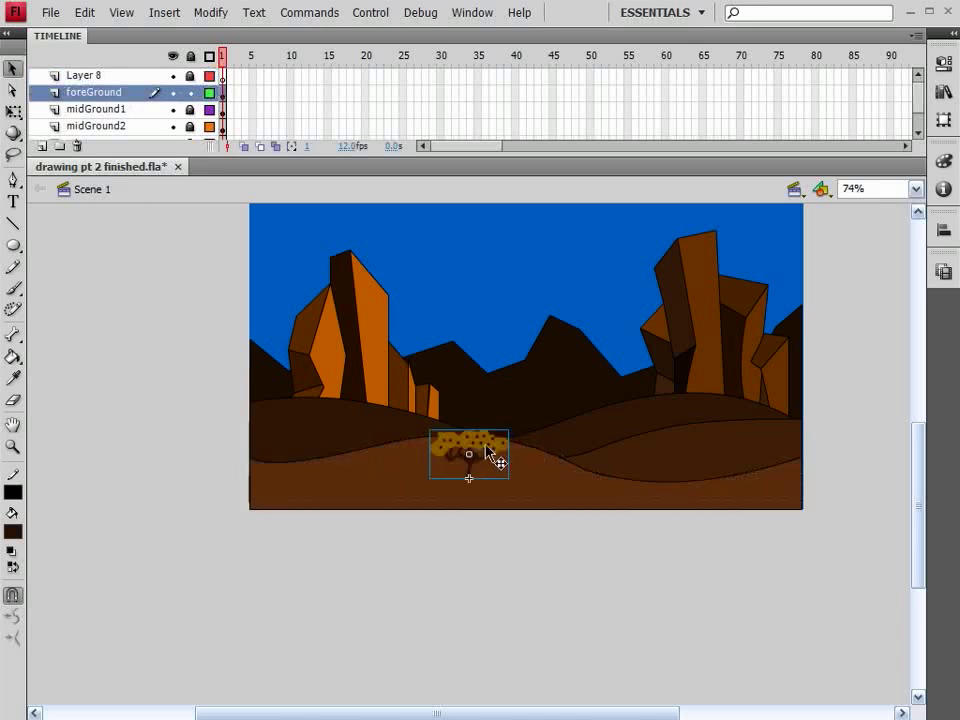
pyautogui.moveTo(495, 454); pyautogui.dragTo(387, 460)
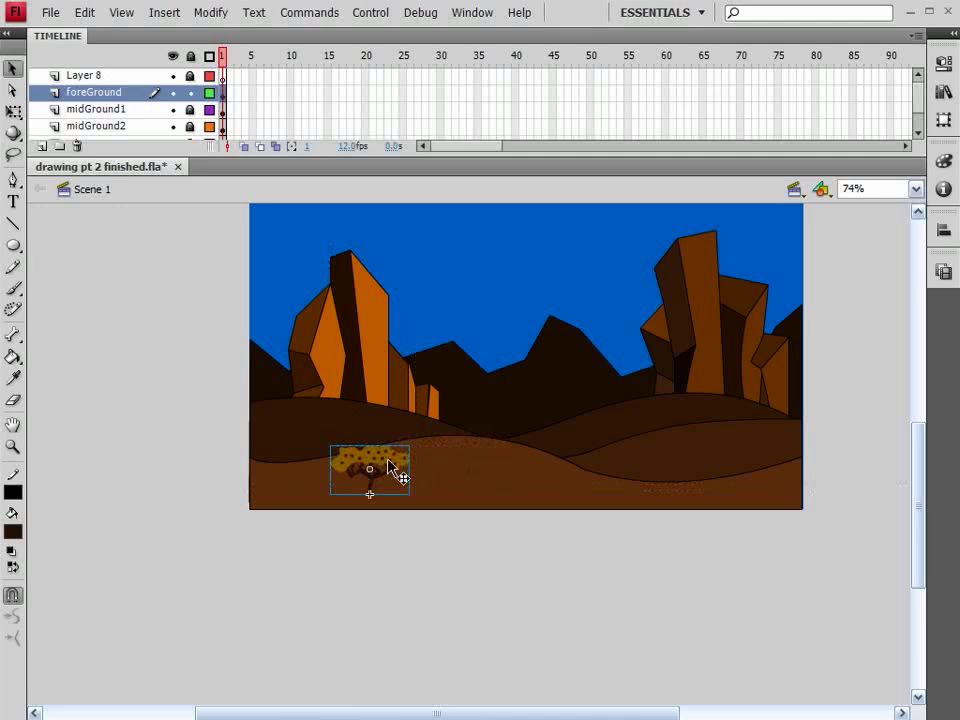
pyautogui.press('q')
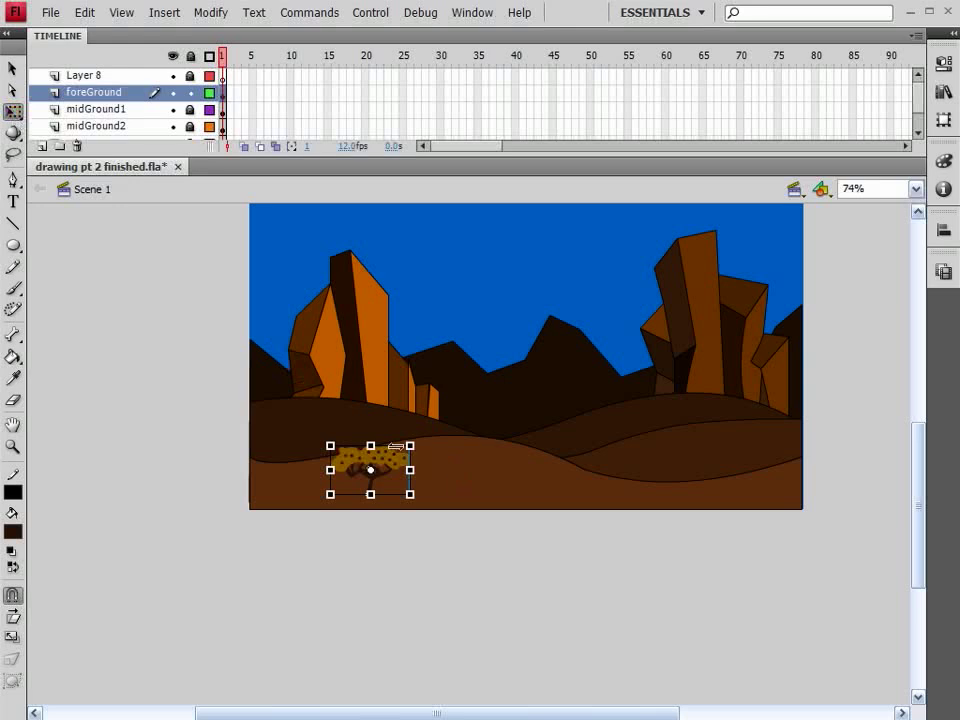
pyautogui.moveTo(410, 446); pyautogui.dragTo(395, 470)
# - Place a larger second bush at the foreground hill's right end and tilt it slightly counter-clockwise
pyautogui.moveTo(531, 466); pyautogui.dragTo(791, 445)
pyautogui.moveTo(731, 427)
pyautogui.mouseDown()
pyautogui.moveTo(705, 422)
pyautogui.moveTo(743, 433)
pyautogui.mouseUp()
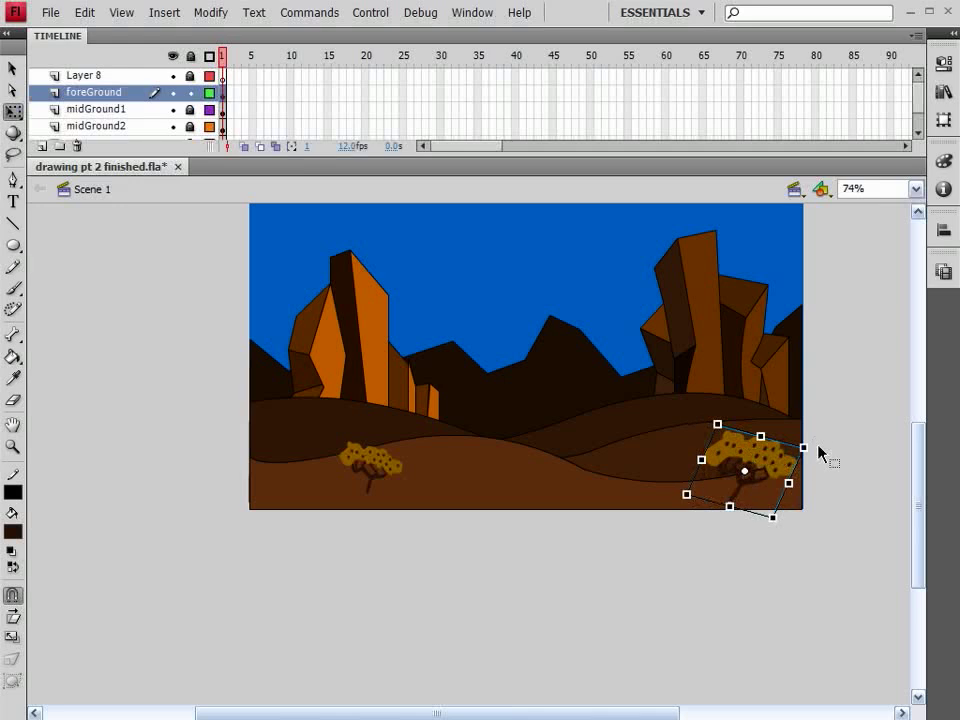
pyautogui.moveTo(814, 444); pyautogui.dragTo(797, 422)
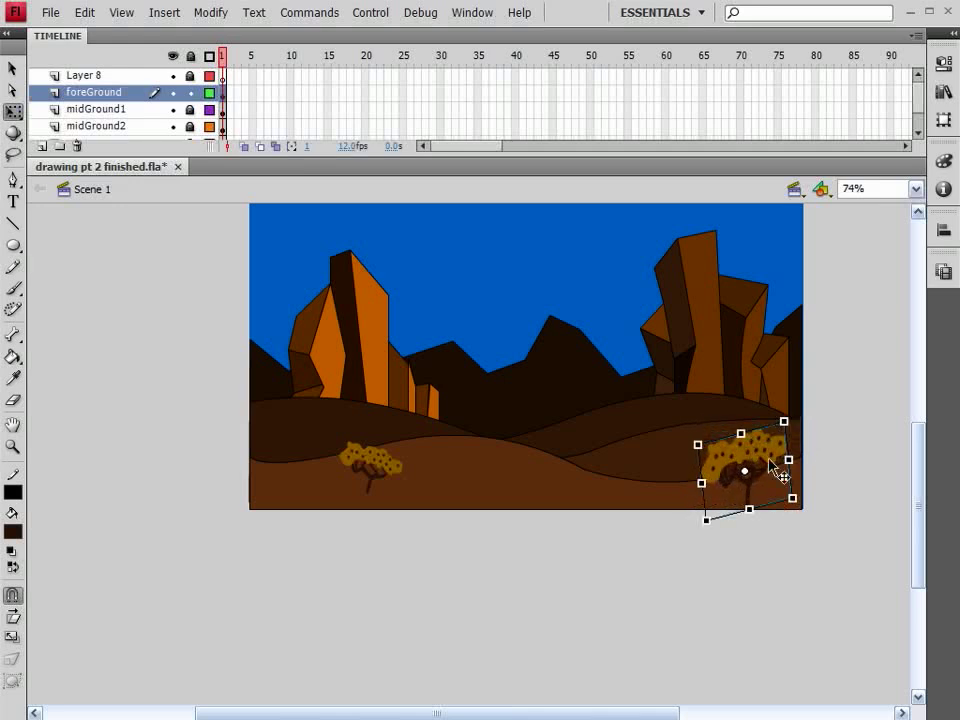
pyautogui.moveTo(764, 458); pyautogui.dragTo(762, 450)
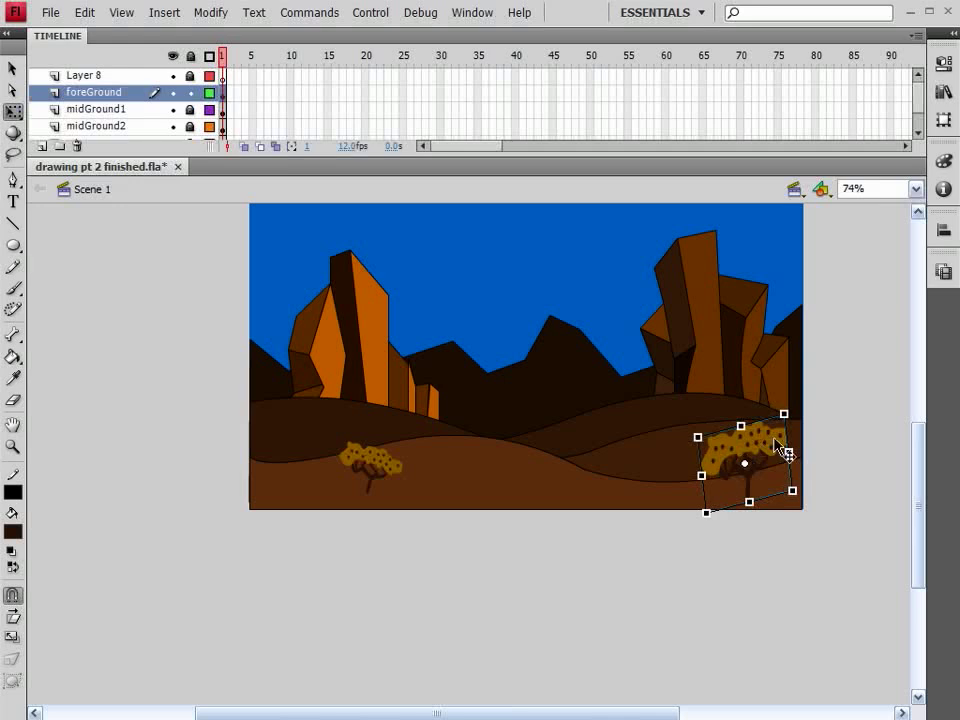
pyautogui.click(12, 68)
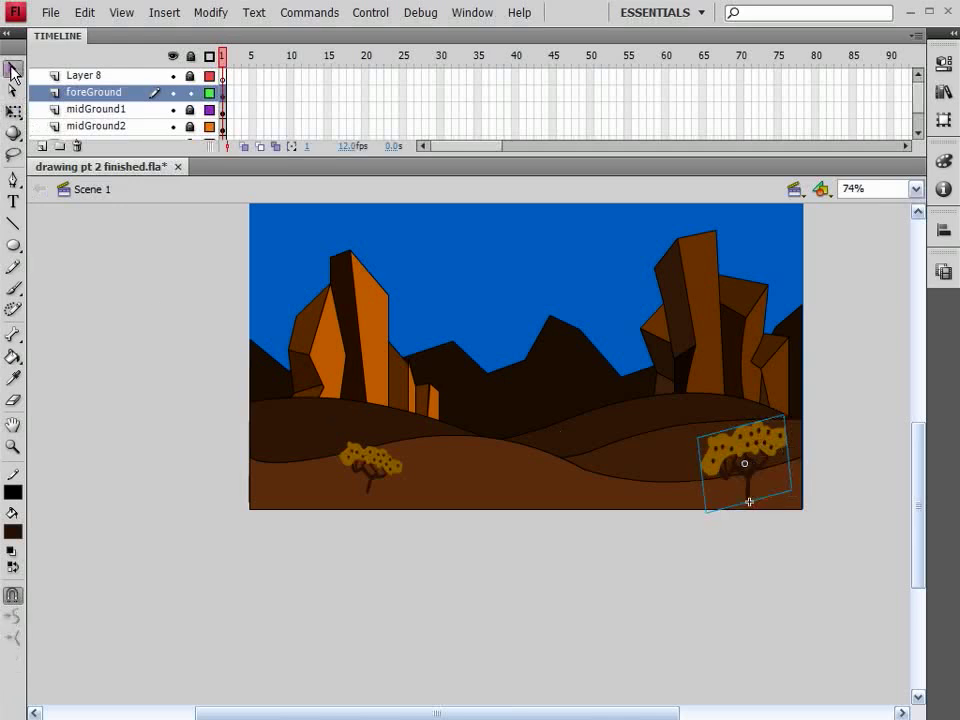
# - Lock the foreGround layer, unlock midGround2 as the active layer and clear the selection of its artwork
pyautogui.click(189, 127)
pyautogui.click(140, 130)
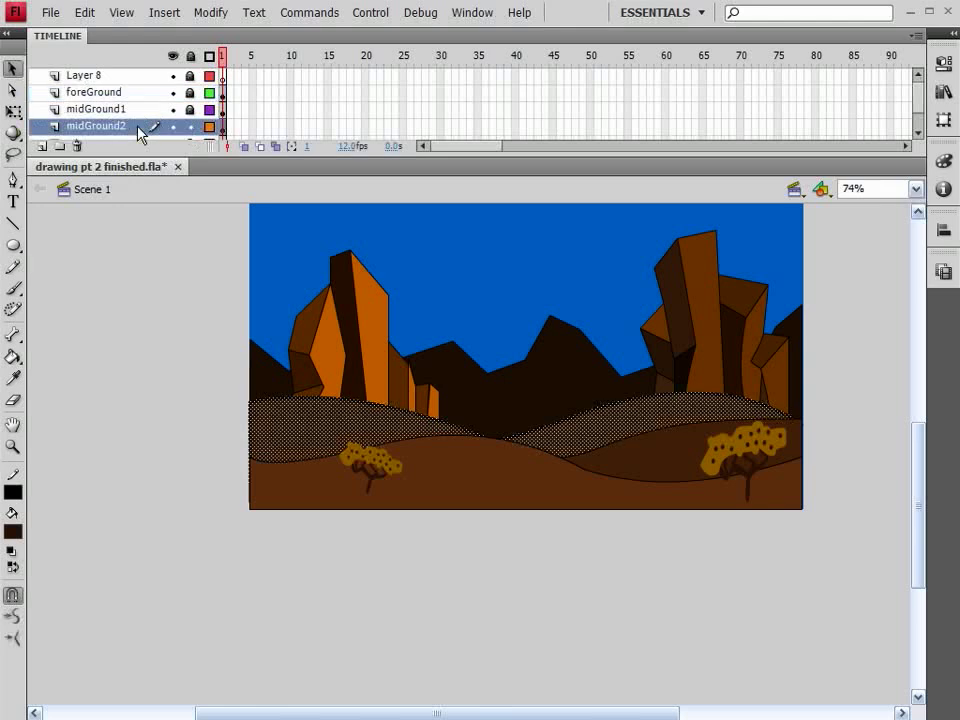
pyautogui.click(119, 257)
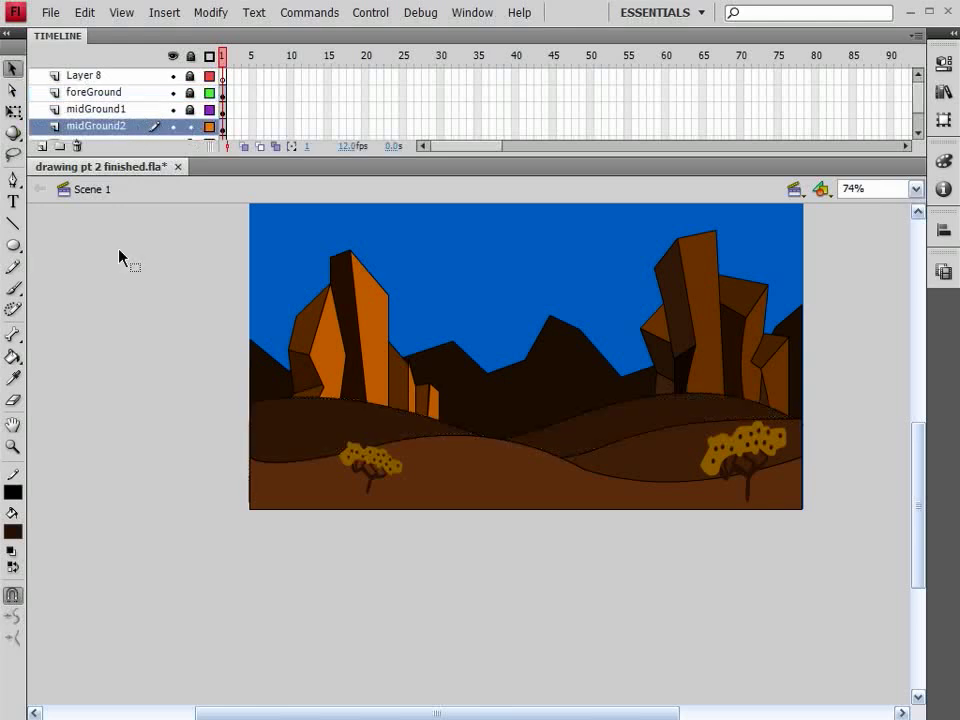
# - Paste the bush onto midGround2 as a small flattened bush on the left hill and a narrow one on the right hill
pyautogui.click(462, 431)
pyautogui.moveTo(493, 446); pyautogui.dragTo(360, 405)
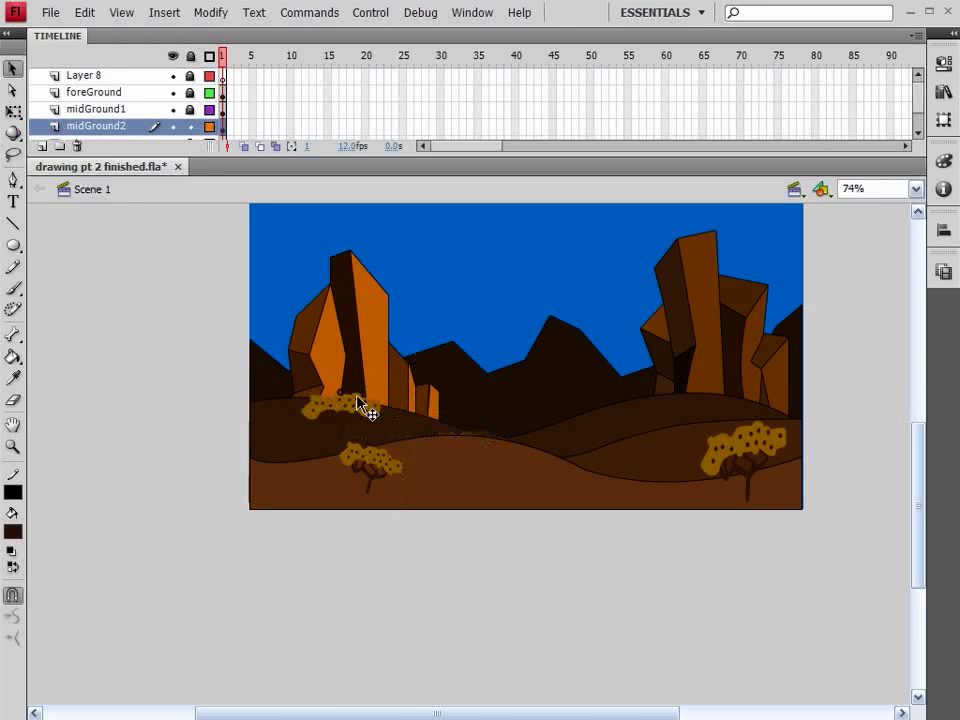
pyautogui.press('q')
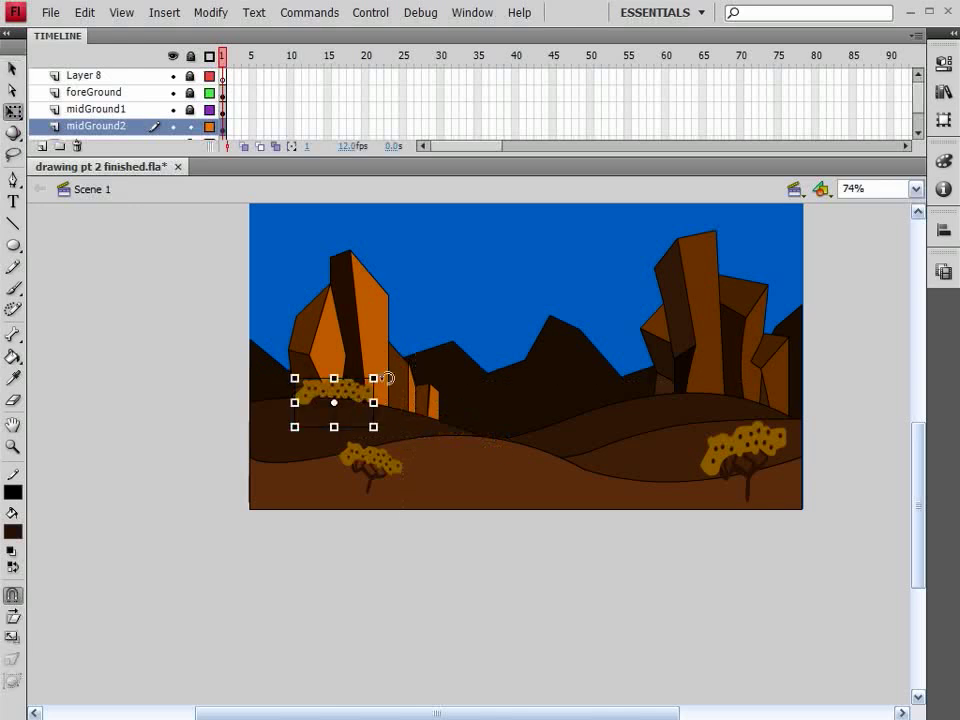
pyautogui.moveTo(373, 379); pyautogui.dragTo(666, 385)
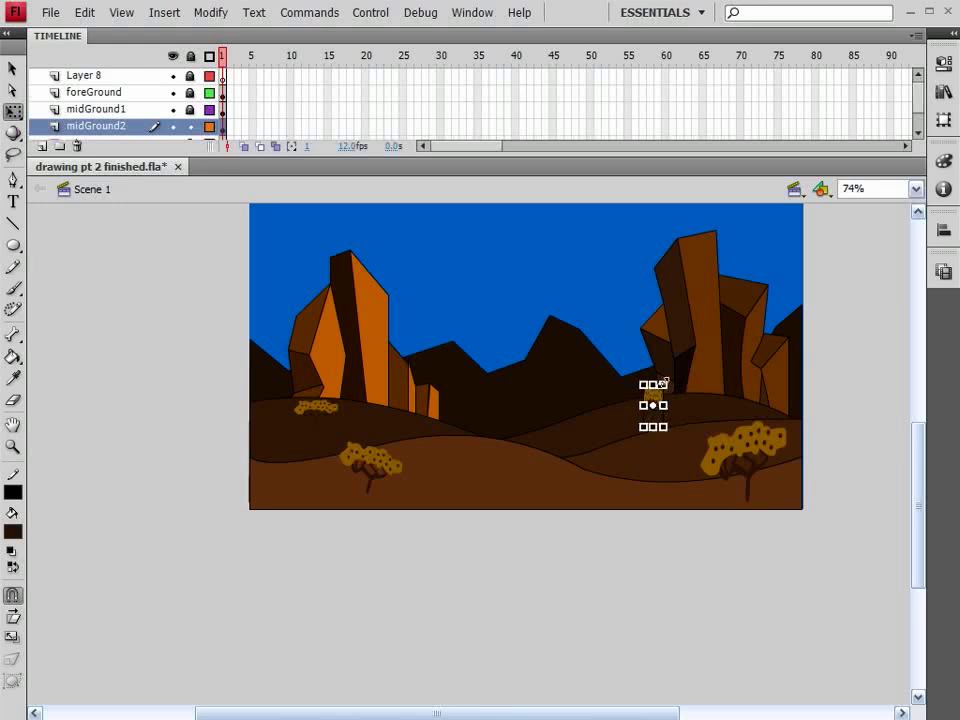
pyautogui.click(863, 353)
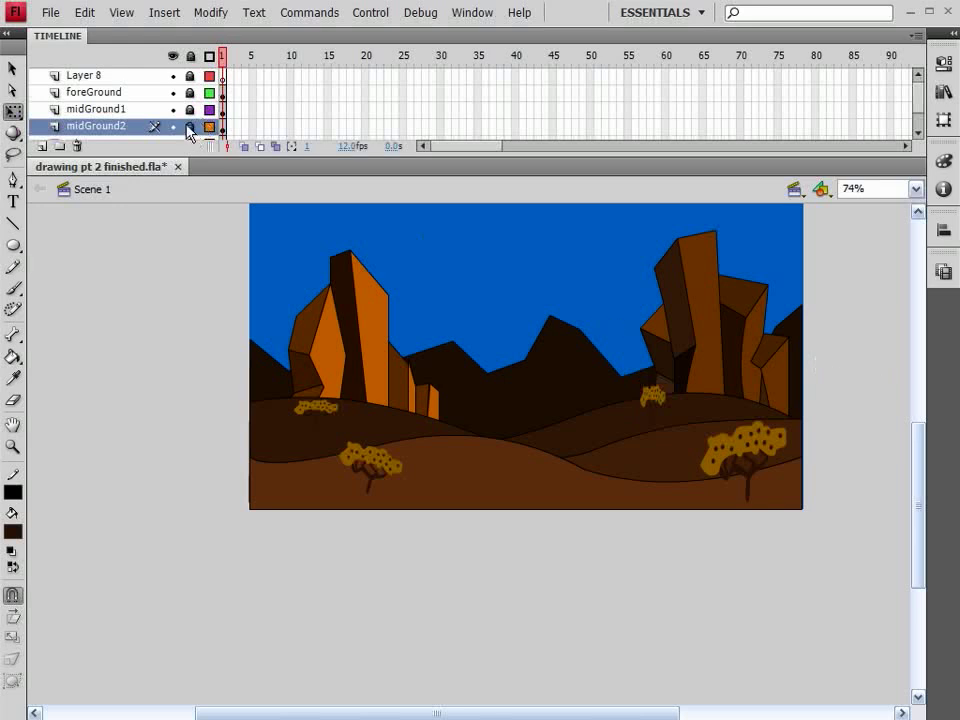
# - Unlock Layer 8 and draw a small upright dark green oval with a black outline near the foreground hill's crest
pyautogui.click(86, 76)
pyautogui.click(190, 76)
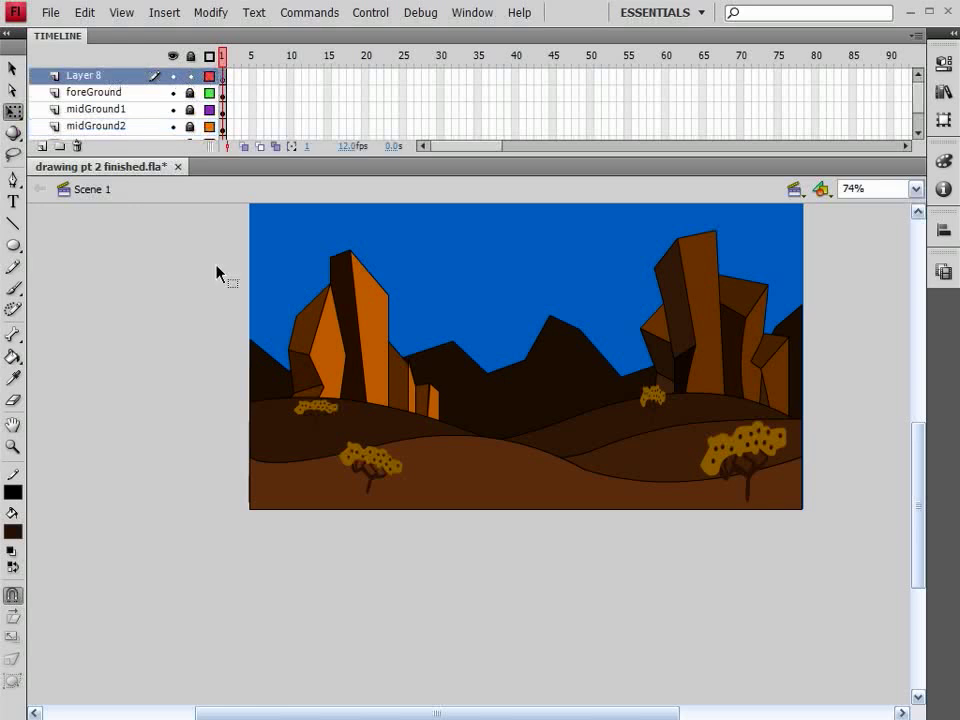
pyautogui.click(14, 531)
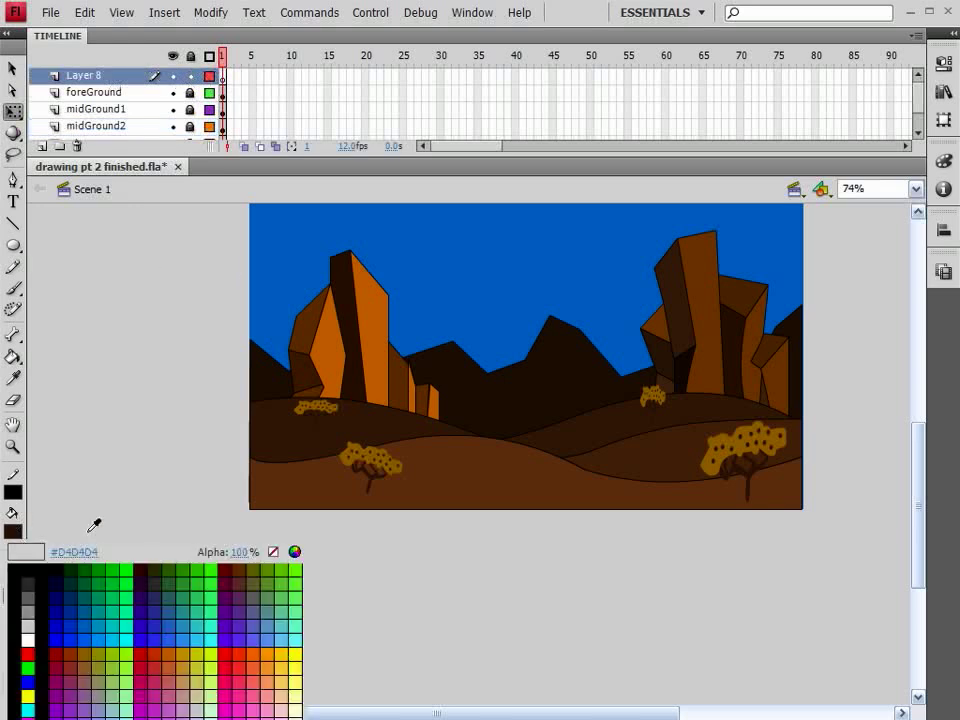
pyautogui.click(88, 563)
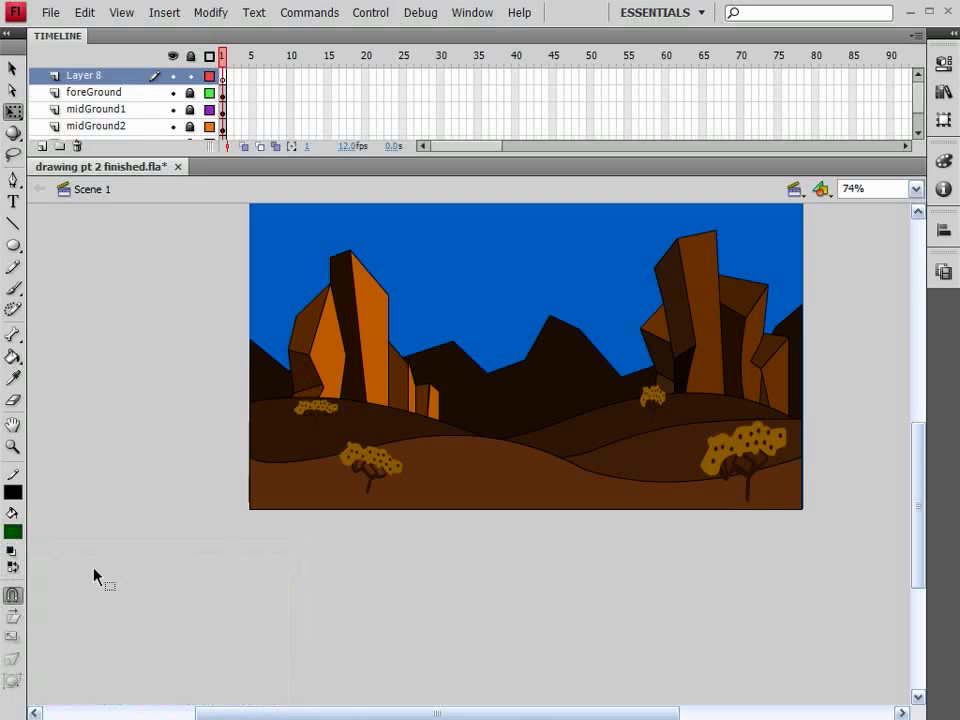
pyautogui.click(13, 244)
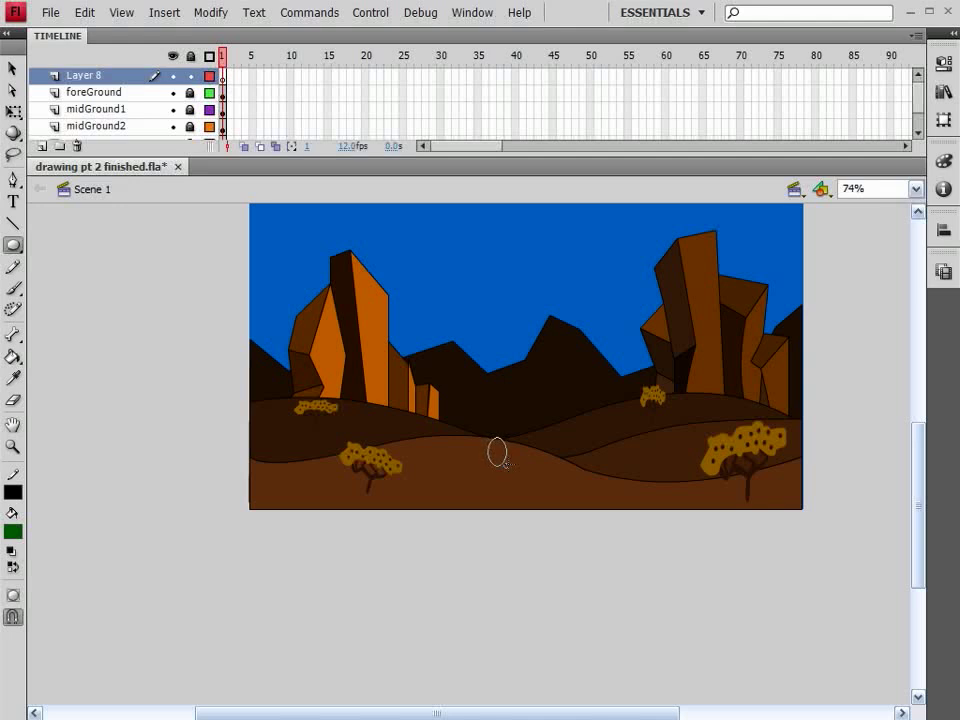
pyautogui.moveTo(505, 463); pyautogui.dragTo(507, 462)
pyautogui.click(12, 68)
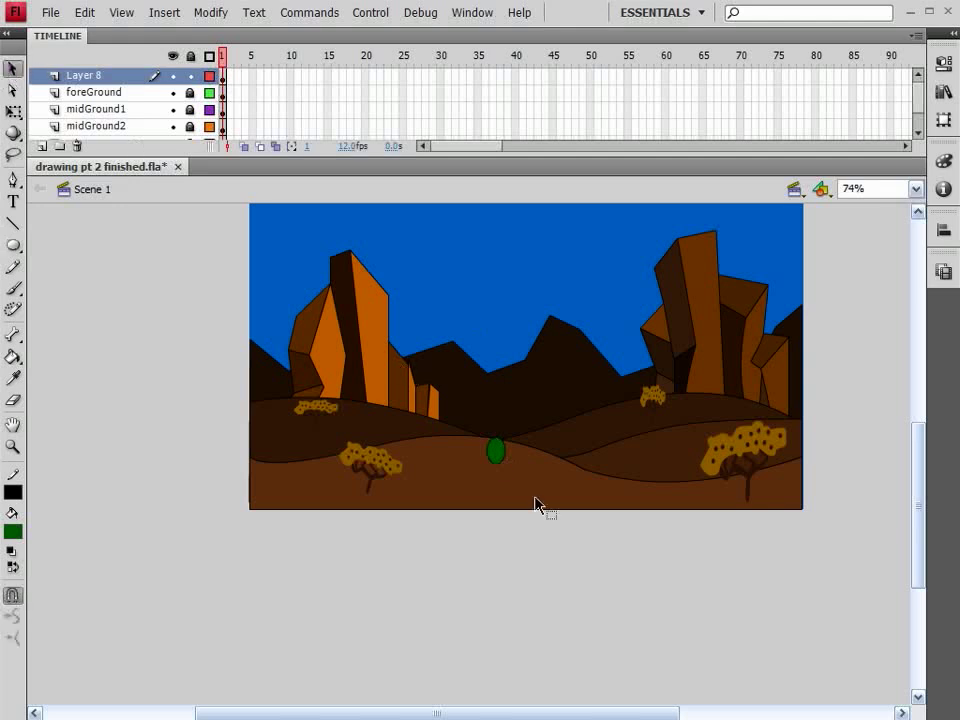
# - Draw a tiny black oval spot without an outline inside the green oval and scatter five copies of it across the oval
pyautogui.click(12, 447)
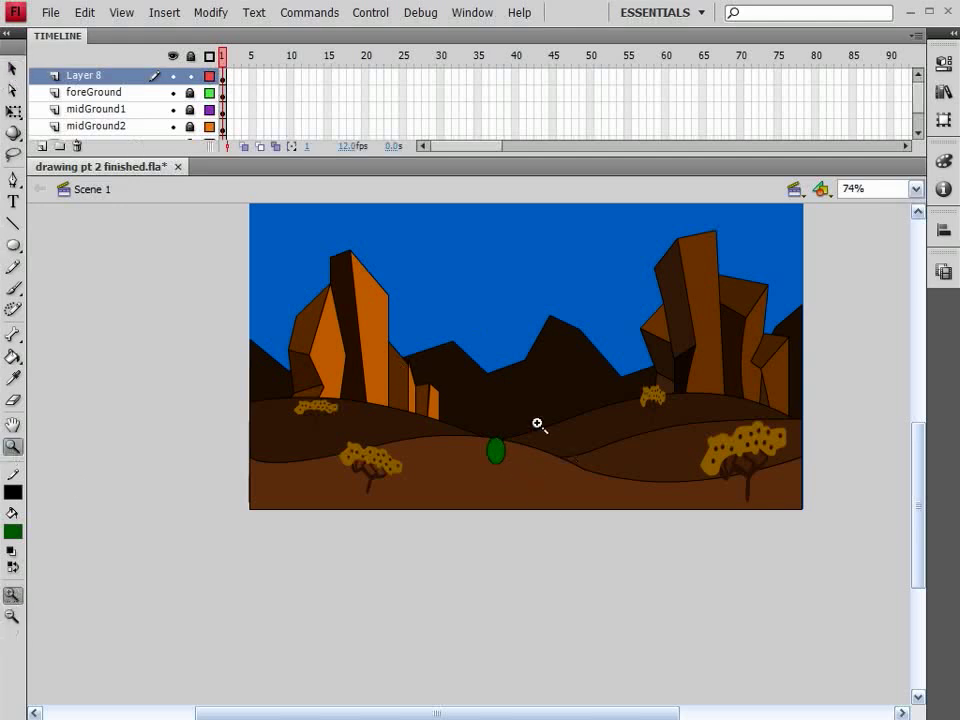
pyautogui.moveTo(470, 423); pyautogui.dragTo(549, 510)
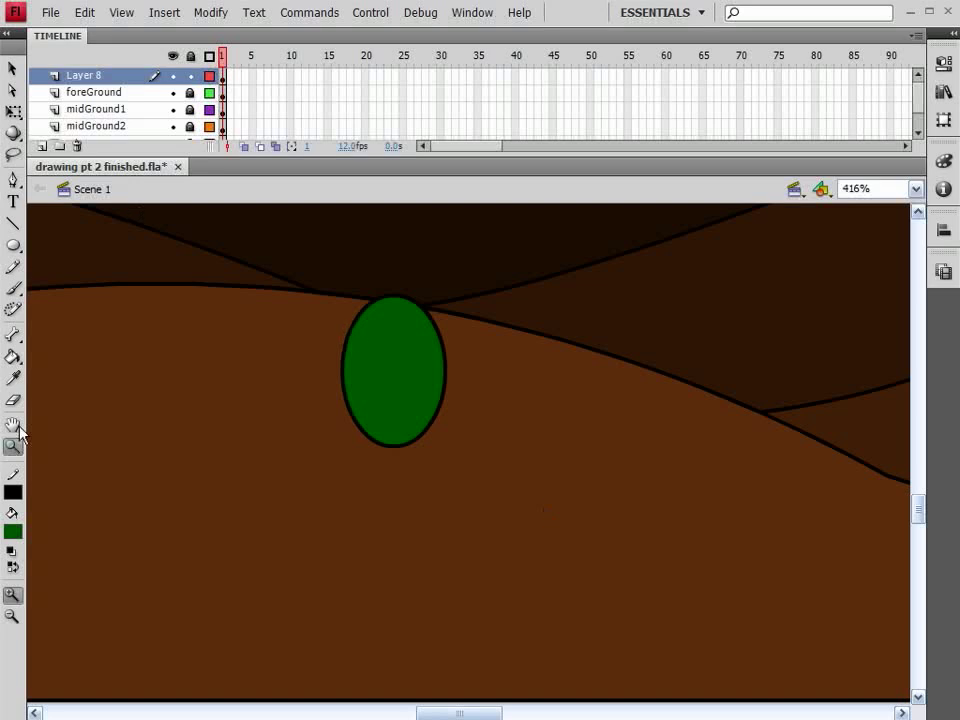
pyautogui.click(16, 535)
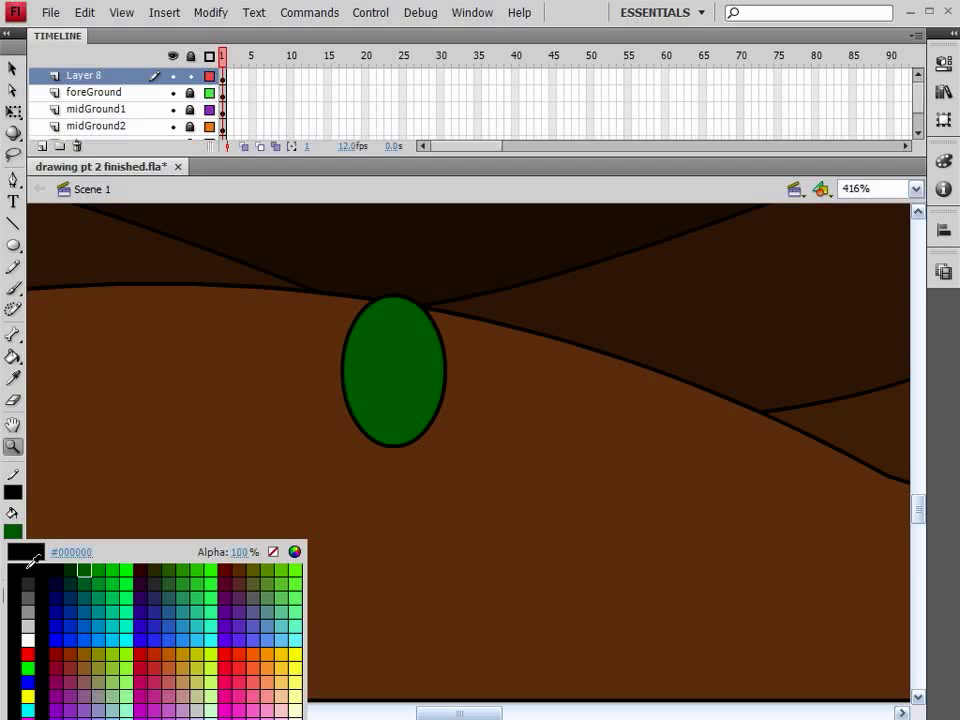
pyautogui.click(28, 566)
pyautogui.click(13, 244)
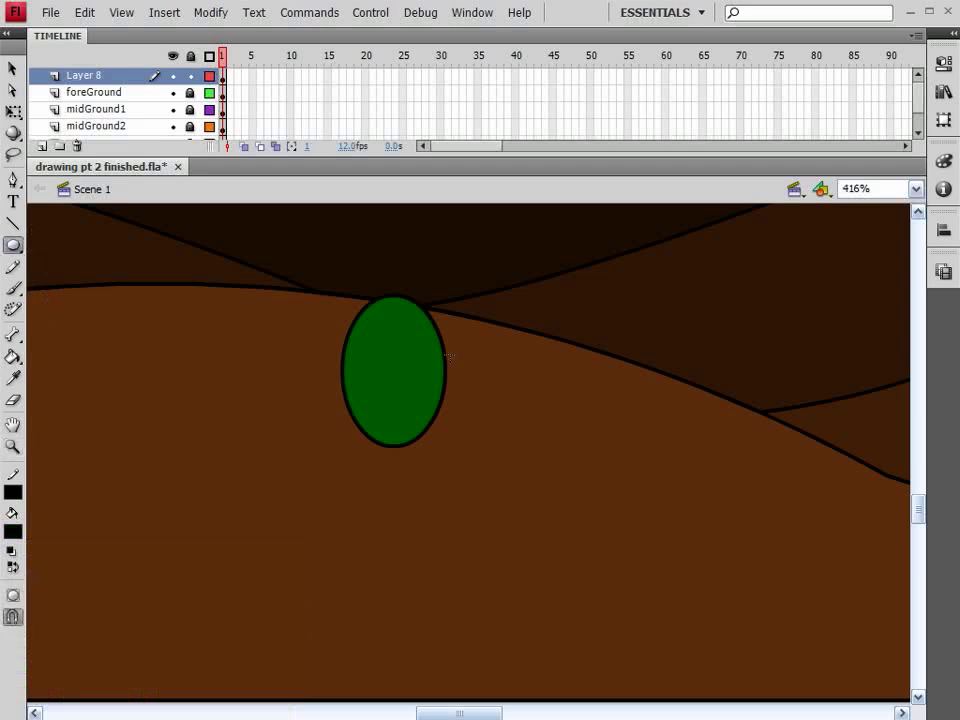
pyautogui.click(13, 495)
pyautogui.click(214, 508)
pyautogui.press('v')
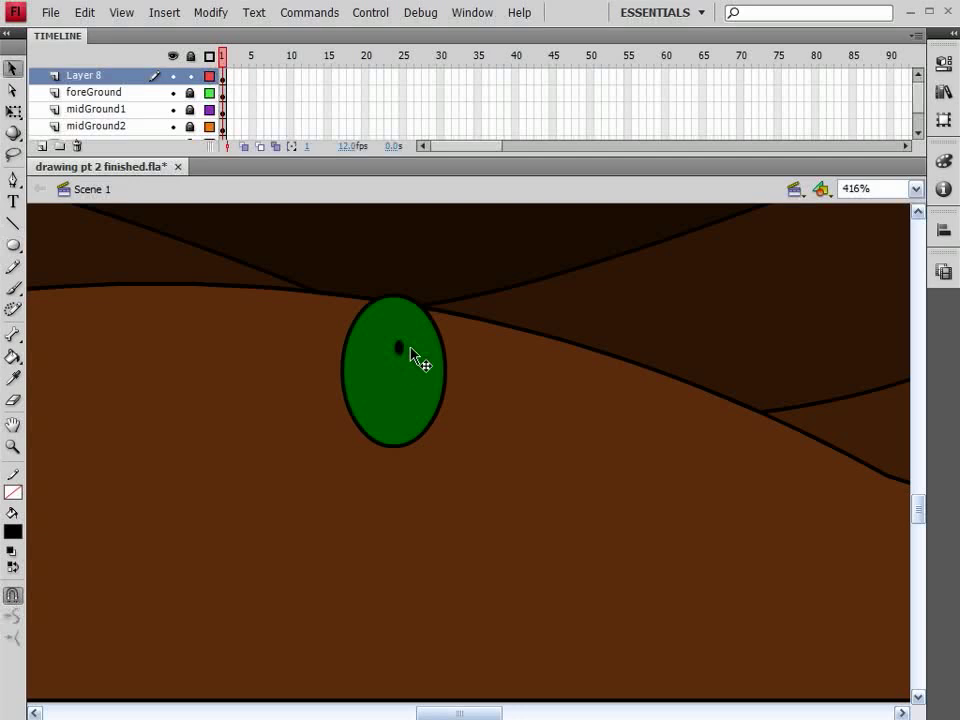
pyautogui.click(400, 347)
pyautogui.moveTo(374, 360); pyautogui.dragTo(380, 322)
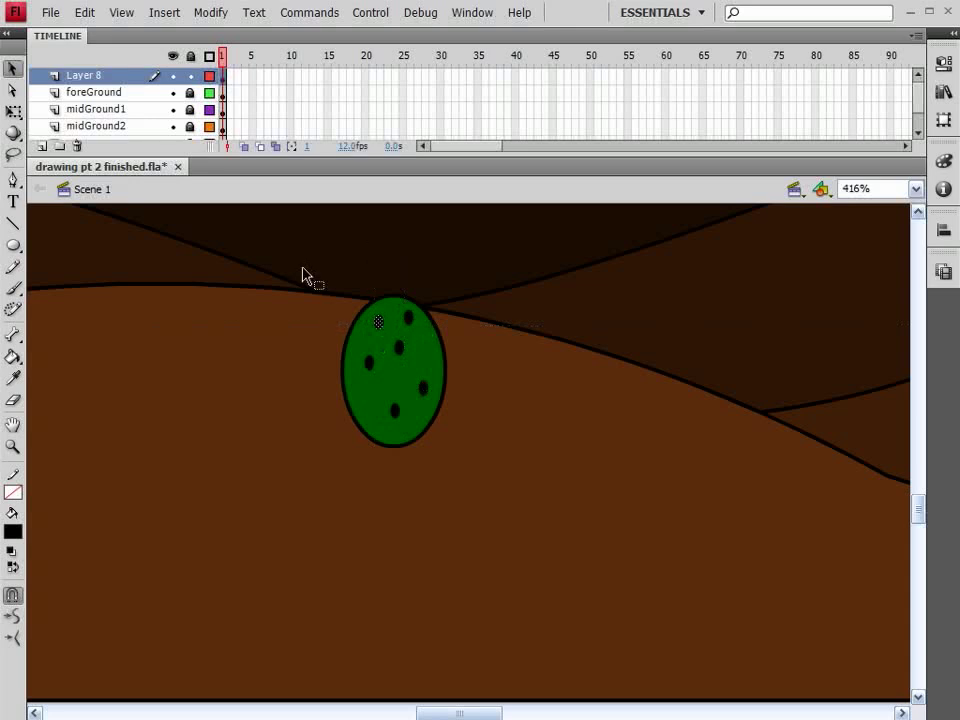
# - Select the whole spotted green oval and duplicate it into a staggered vertical stack of four cactus pads
pyautogui.moveTo(305, 268); pyautogui.dragTo(467, 465)
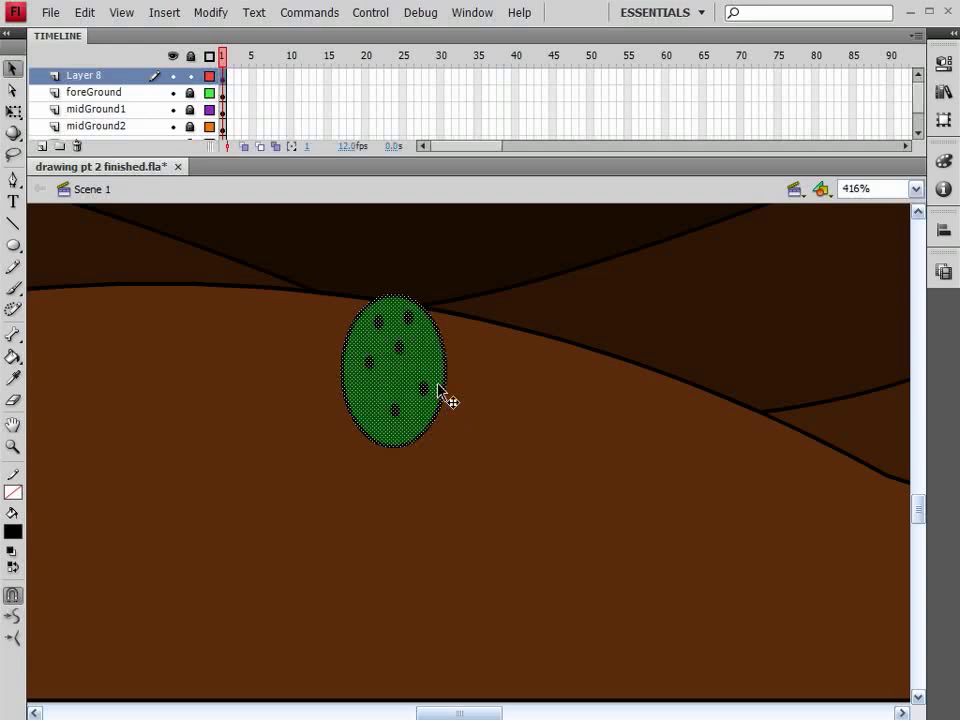
pyautogui.moveTo(433, 379); pyautogui.dragTo(456, 622)
pyautogui.press('space')
pyautogui.moveTo(536, 546); pyautogui.dragTo(512, 514)
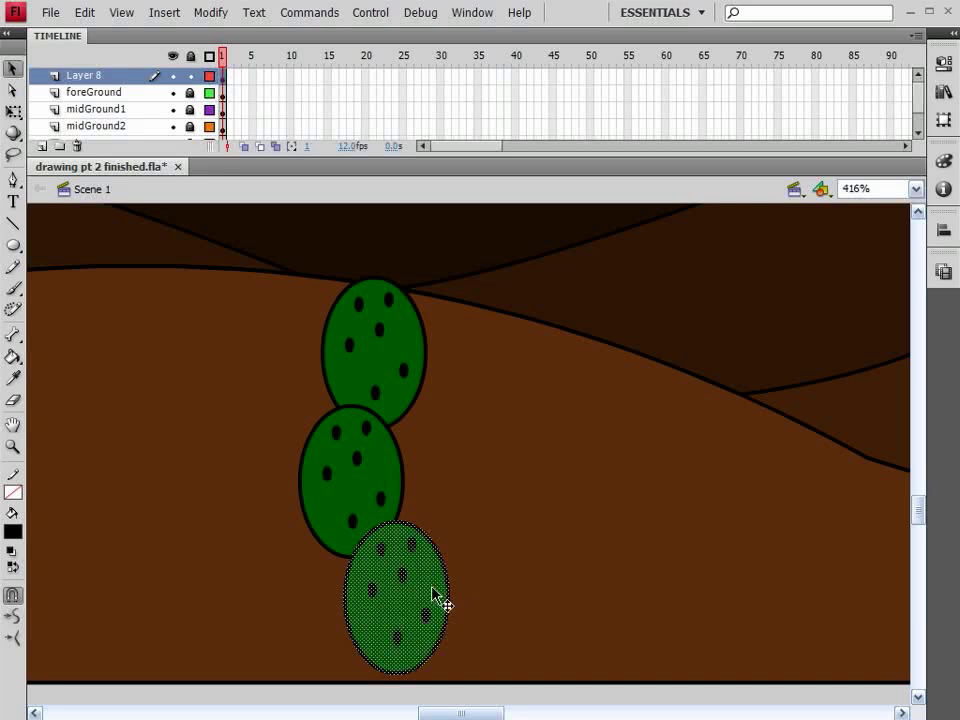
pyautogui.moveTo(431, 596); pyautogui.dragTo(478, 255)
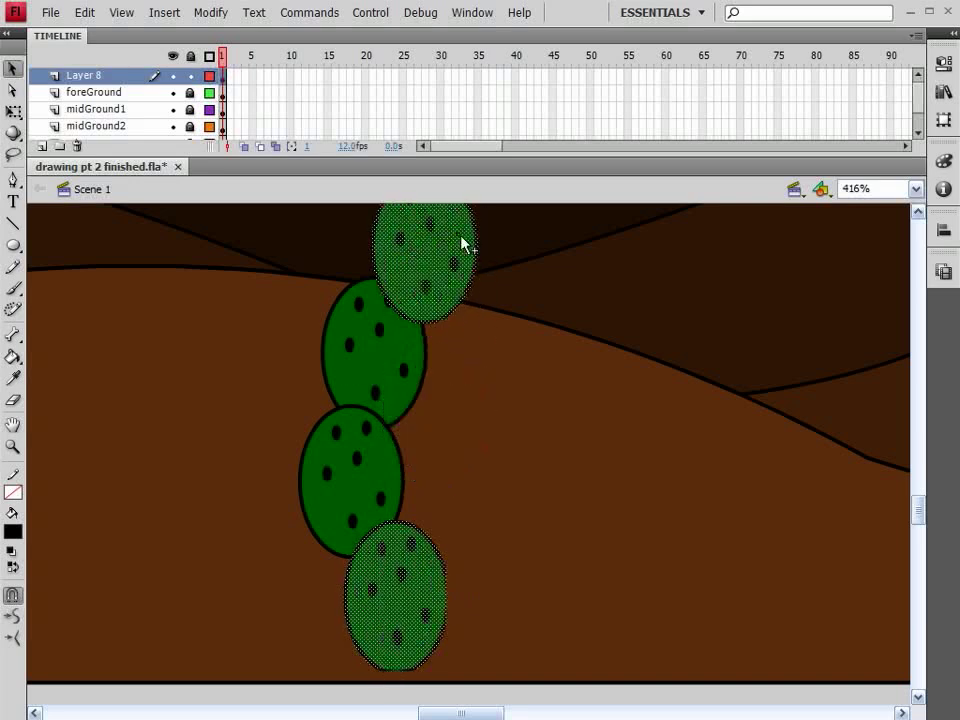
pyautogui.moveTo(519, 339); pyautogui.dragTo(534, 554)
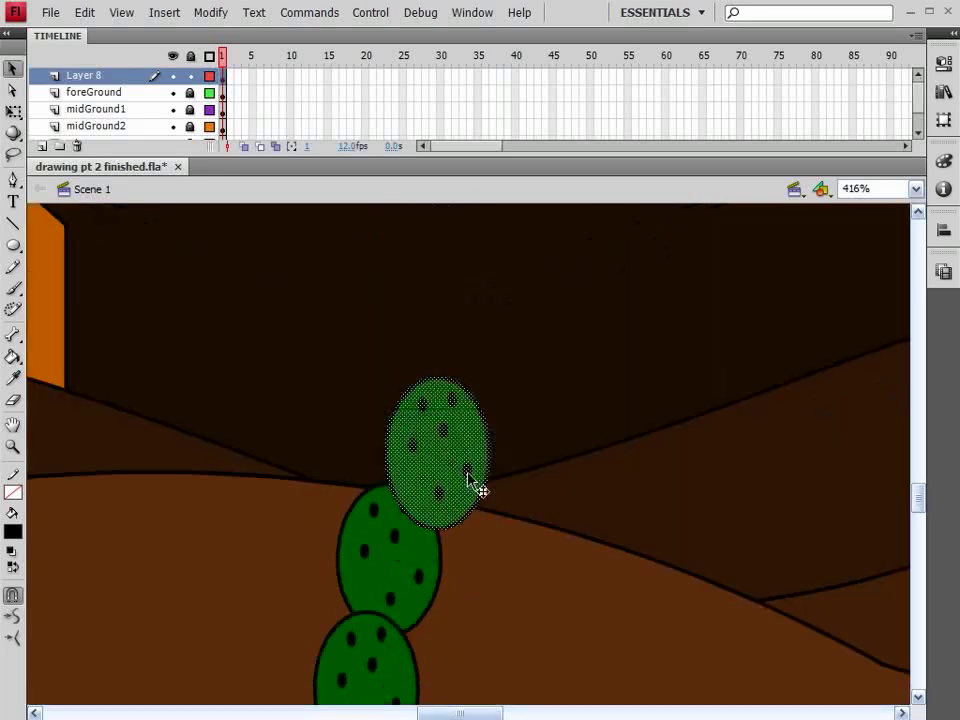
# - Duplicate a pad beside the stack, tilt and slim it, and arrange three copies as the cactus's left branch
pyautogui.moveTo(476, 478); pyautogui.dragTo(285, 583)
pyautogui.press('q')
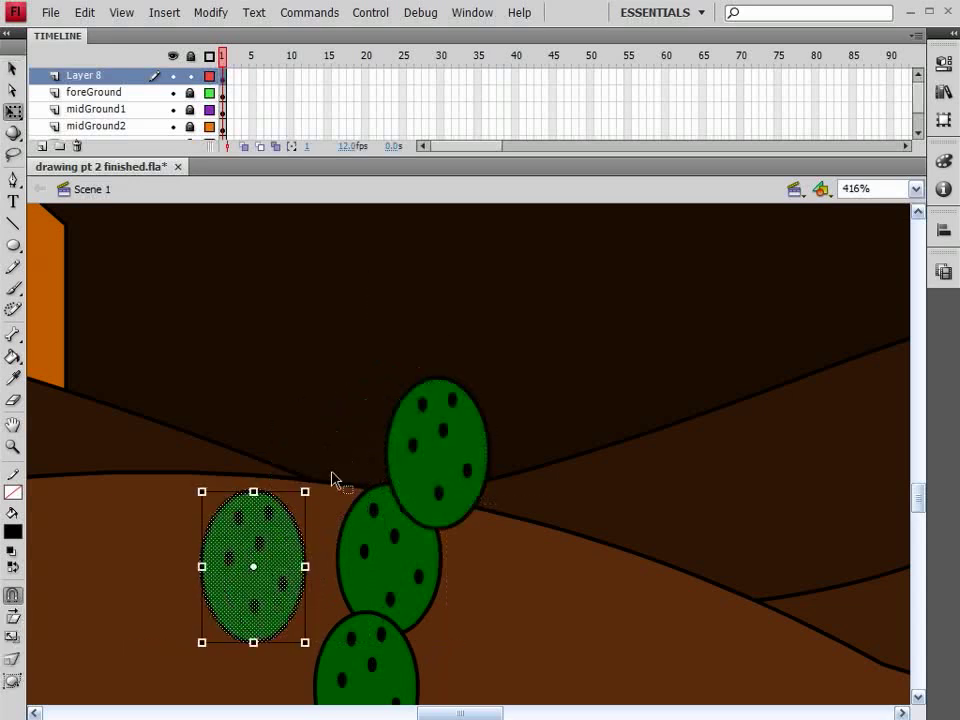
pyautogui.moveTo(311, 485); pyautogui.dragTo(264, 452)
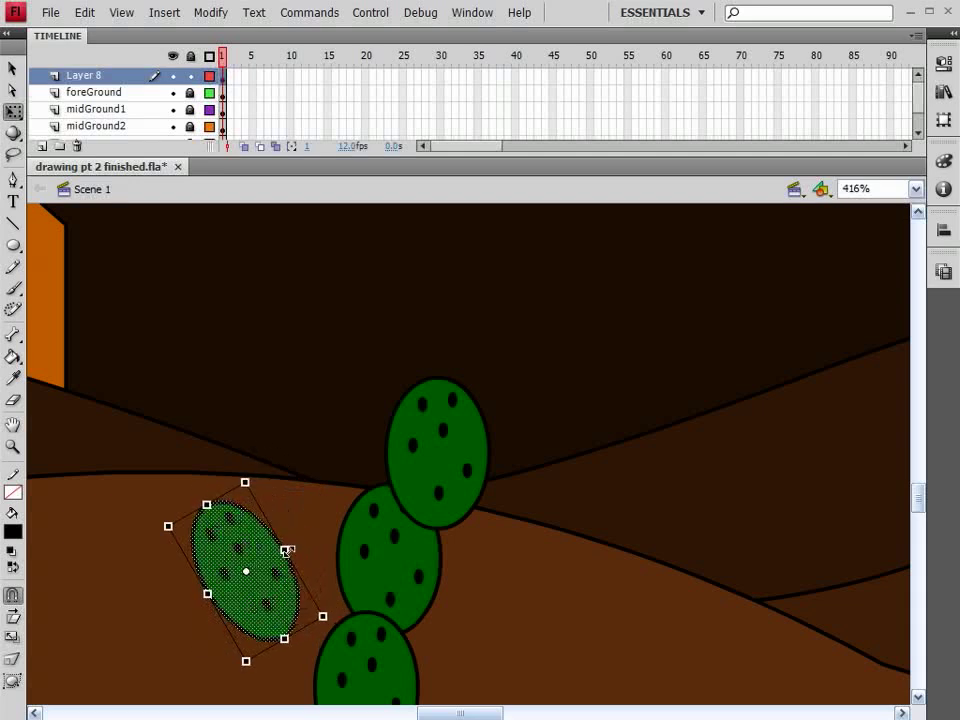
pyautogui.moveTo(286, 636); pyautogui.dragTo(223, 436)
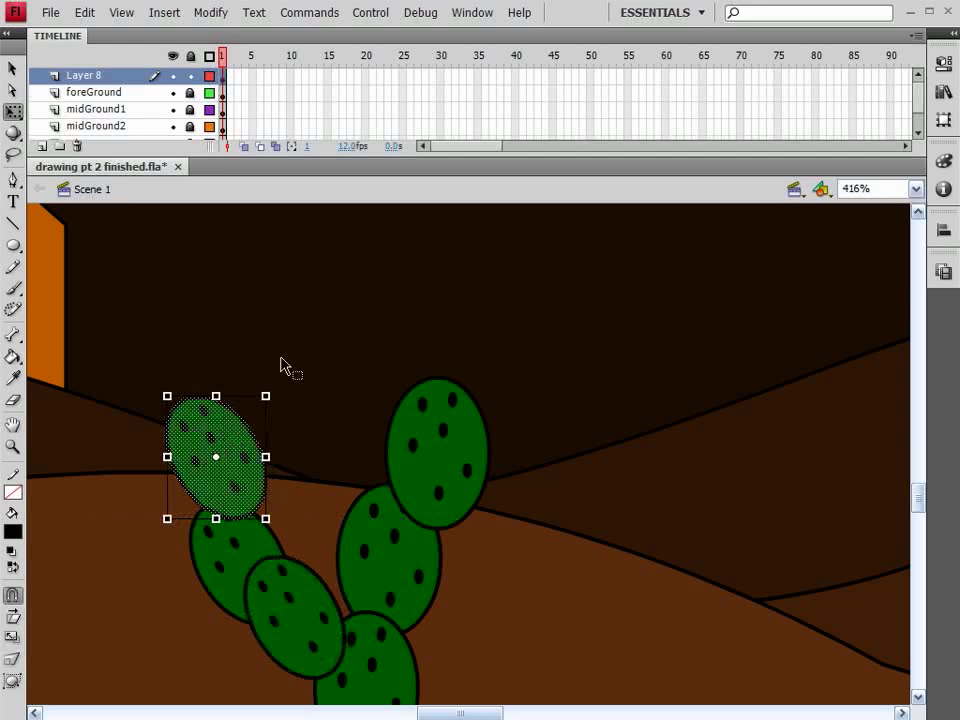
# - Shift the bottom cactus pad left under the stack and enlarge it slightly
pyautogui.hotkey('ctrl', '-')
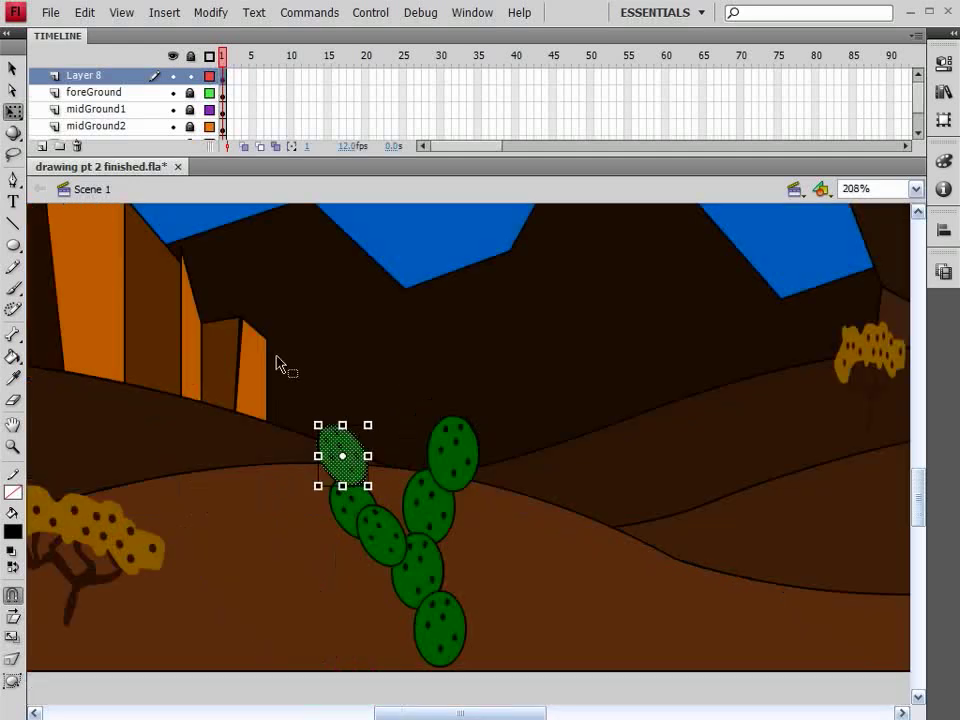
pyautogui.click(437, 648)
pyautogui.moveTo(432, 642)
pyautogui.mouseDown()
pyautogui.moveTo(464, 640)
pyautogui.moveTo(418, 645)
pyautogui.moveTo(420, 636)
pyautogui.mouseUp()
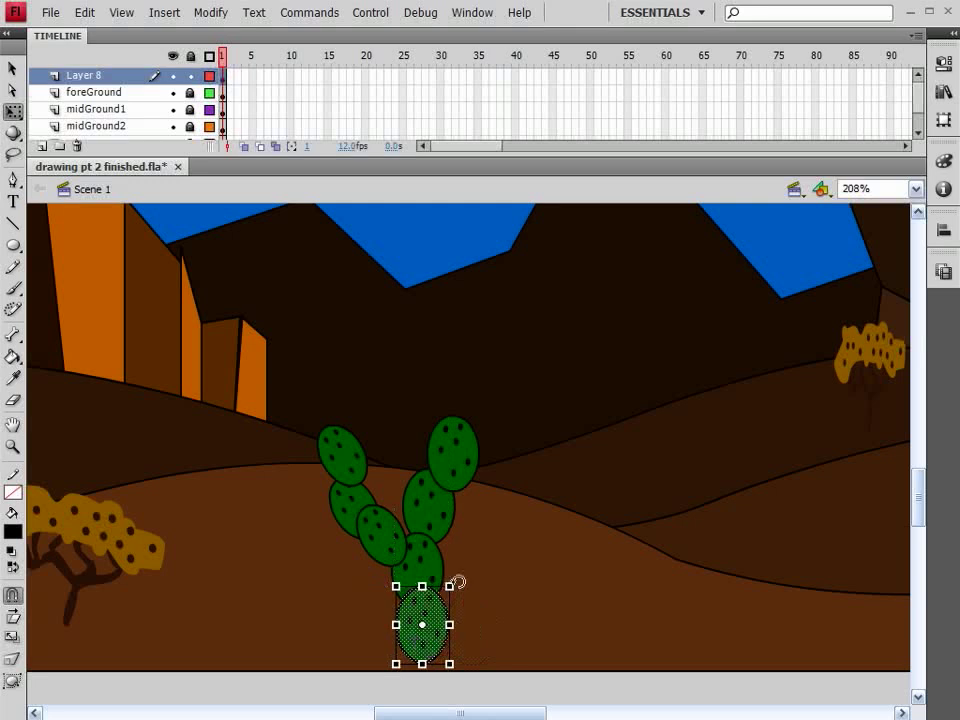
pyautogui.moveTo(448, 586); pyautogui.dragTo(427, 610)
pyautogui.click(490, 606)
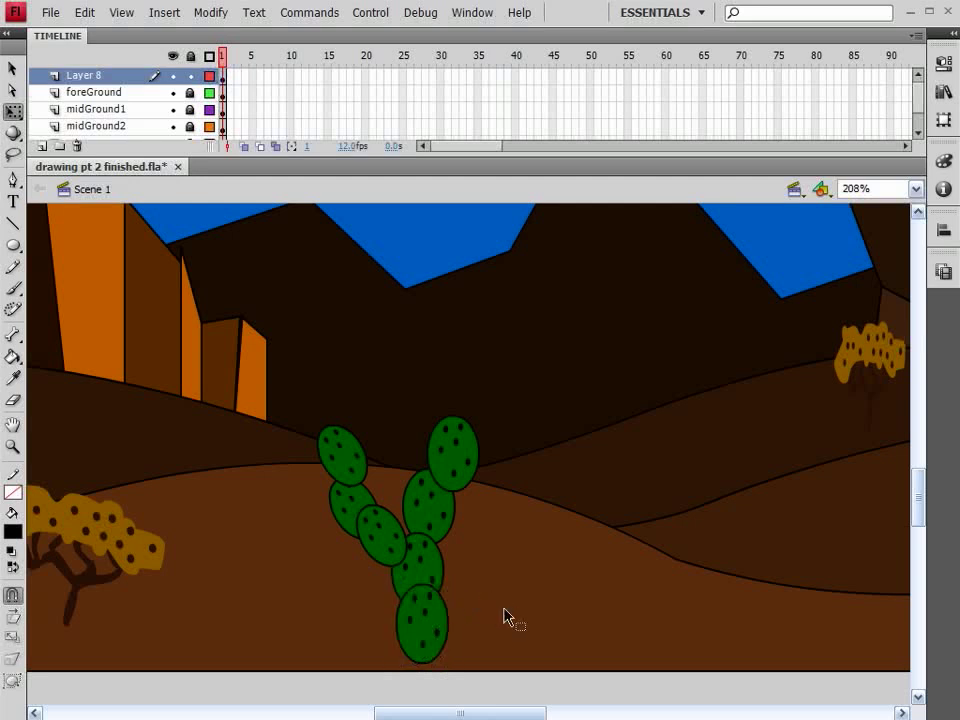
# - Duplicate the left branch's top pad, lengthen it, rotate it upright and place it under the trunk as the lowest pad
pyautogui.click(354, 456)
pyautogui.moveTo(354, 456); pyautogui.dragTo(374, 665)
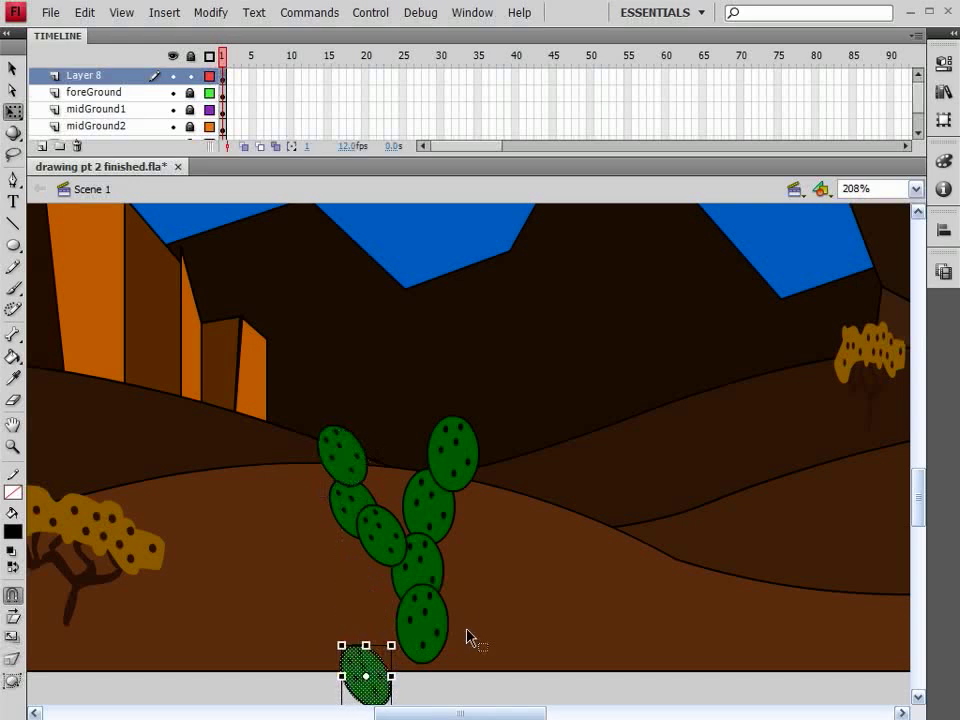
pyautogui.press('space')
pyautogui.moveTo(508, 624); pyautogui.dragTo(505, 504)
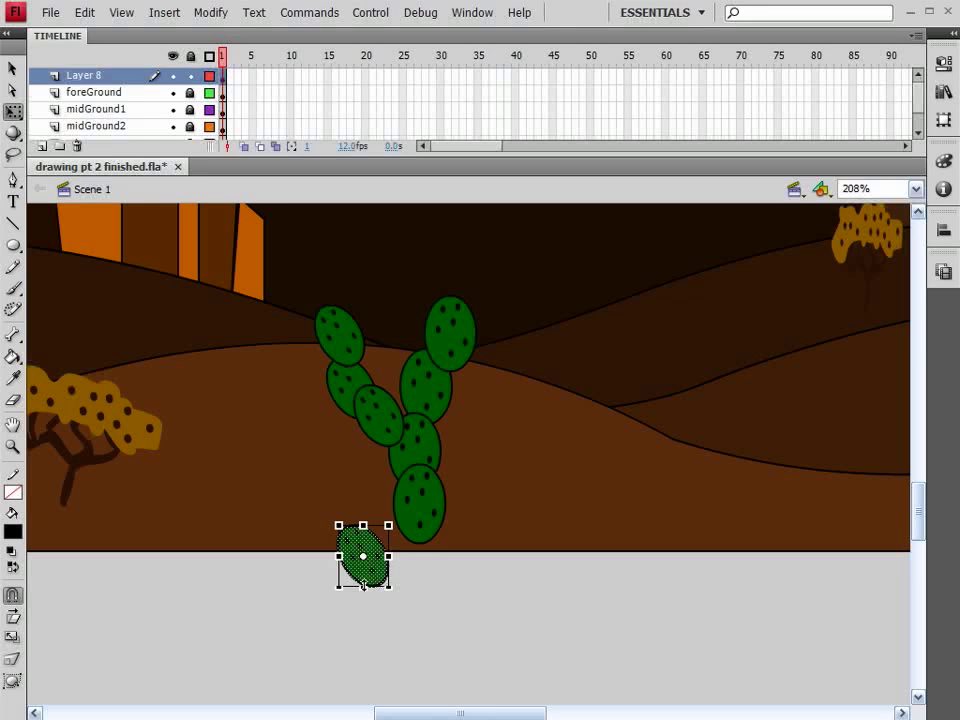
pyautogui.moveTo(363, 585); pyautogui.dragTo(363, 603)
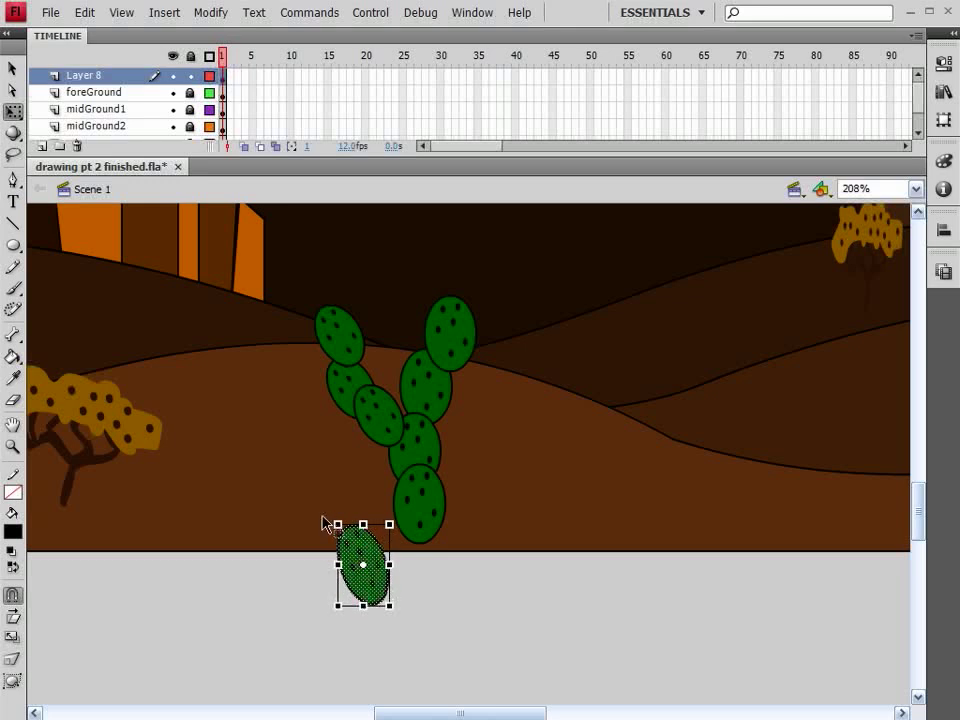
pyautogui.moveTo(338, 516); pyautogui.dragTo(349, 514)
pyautogui.moveTo(374, 563); pyautogui.dragTo(431, 560)
pyautogui.click(487, 575)
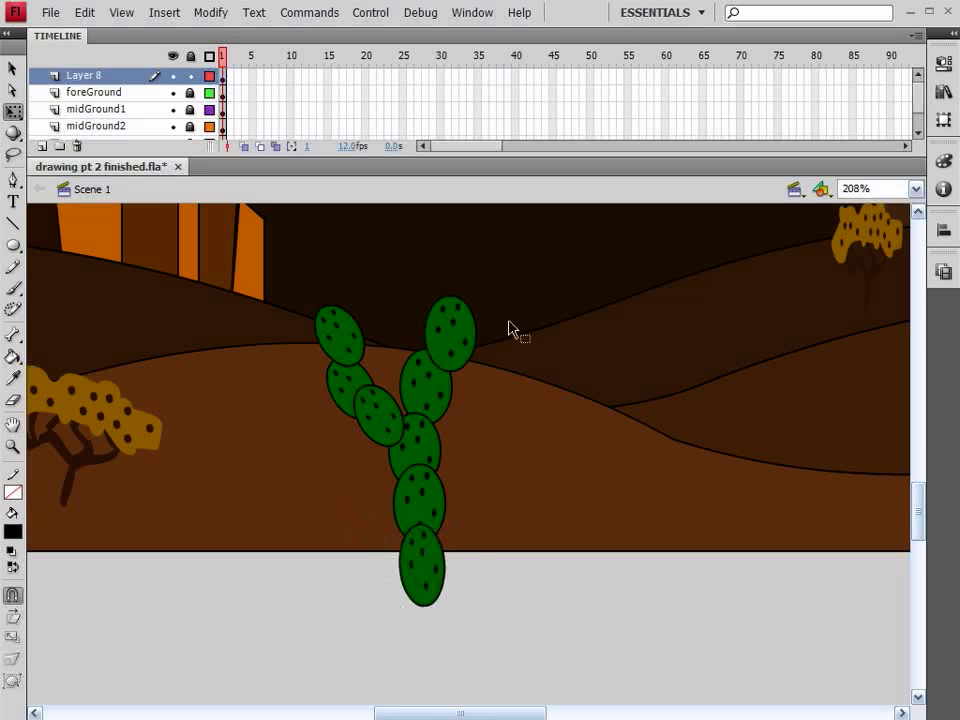
# - Select all the artwork on Layer 8 and convert it to a Movie Clip symbol named "catcus" with bottom-centre registration
pyautogui.click(96, 79)
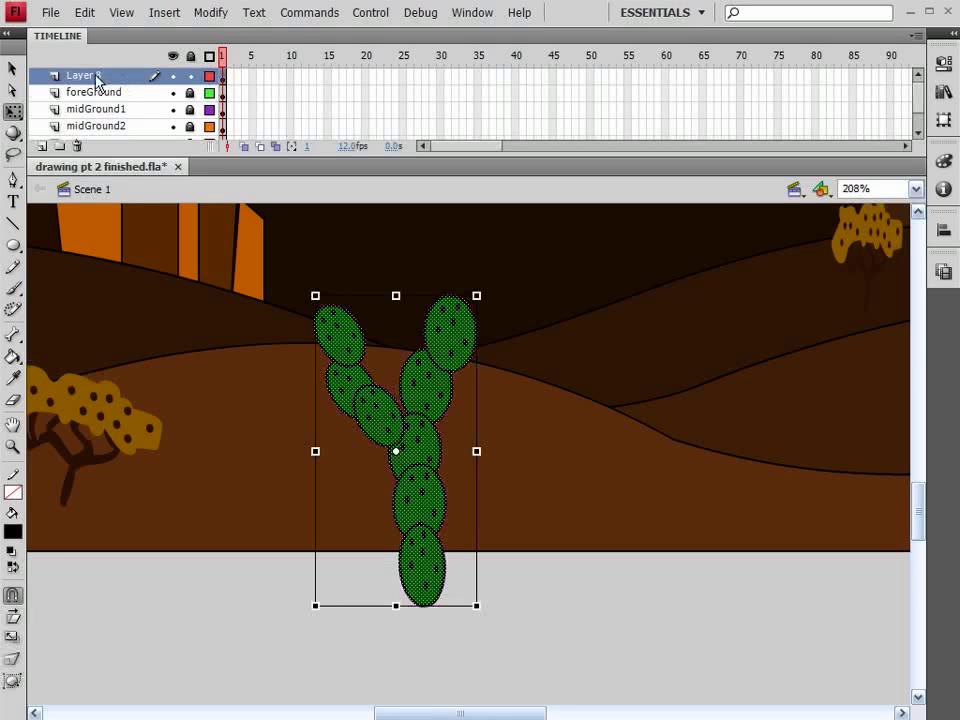
pyautogui.press('v')
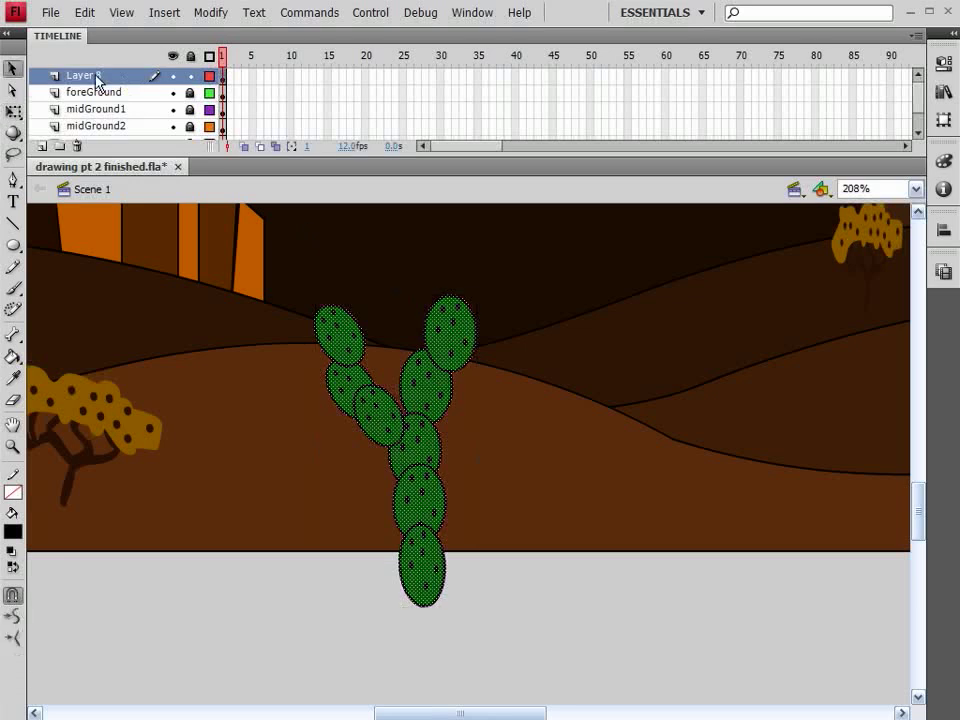
pyautogui.press('F8')
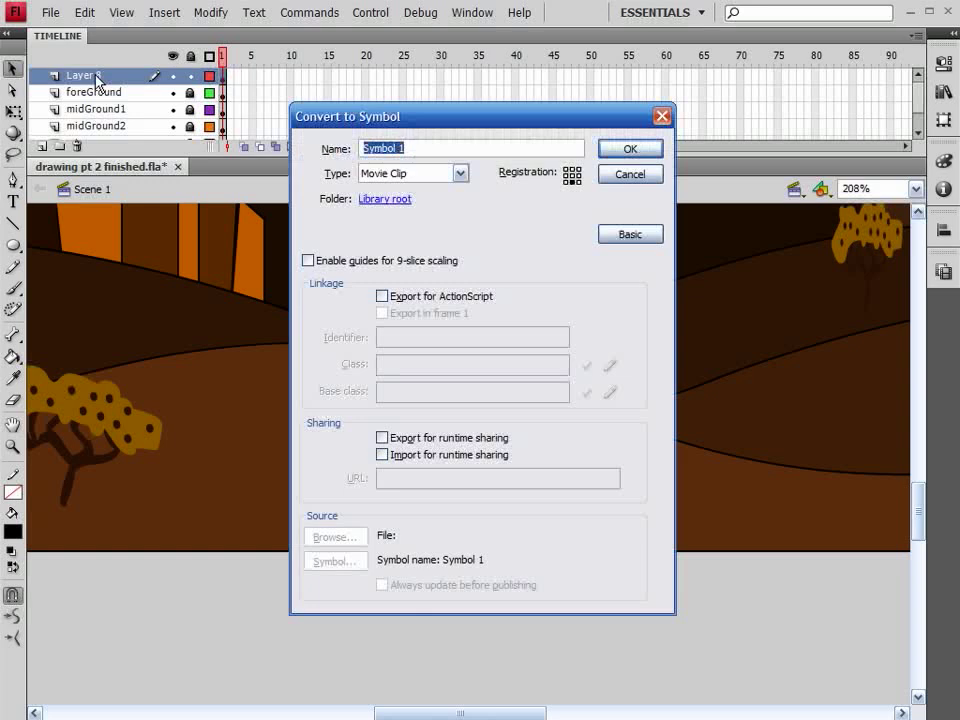
pyautogui.write('catcus')
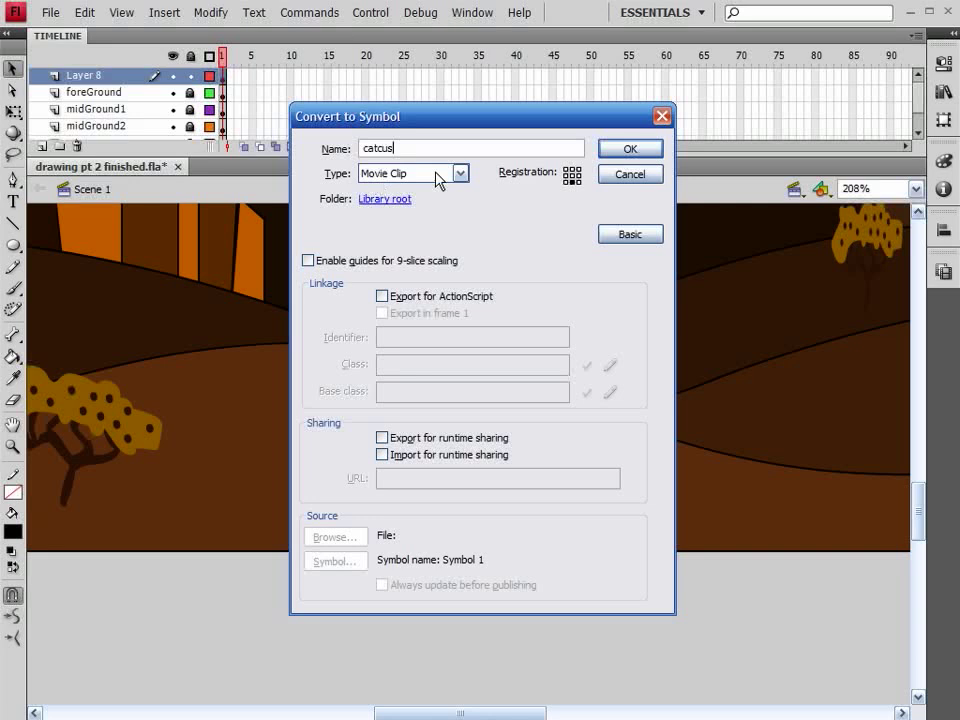
pyautogui.click(621, 149)
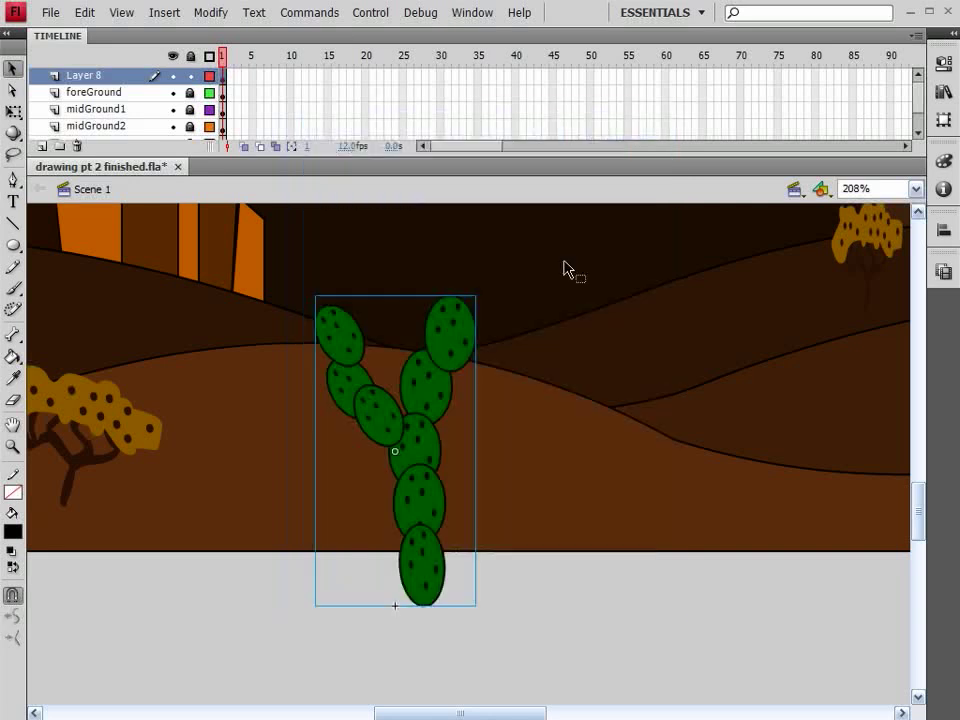
# - Move the cactus instance up onto the central foreground hill and scale it down proportionally
pyautogui.hotkey('ctrl', '-')
pyautogui.hotkey('ctrl', '-')
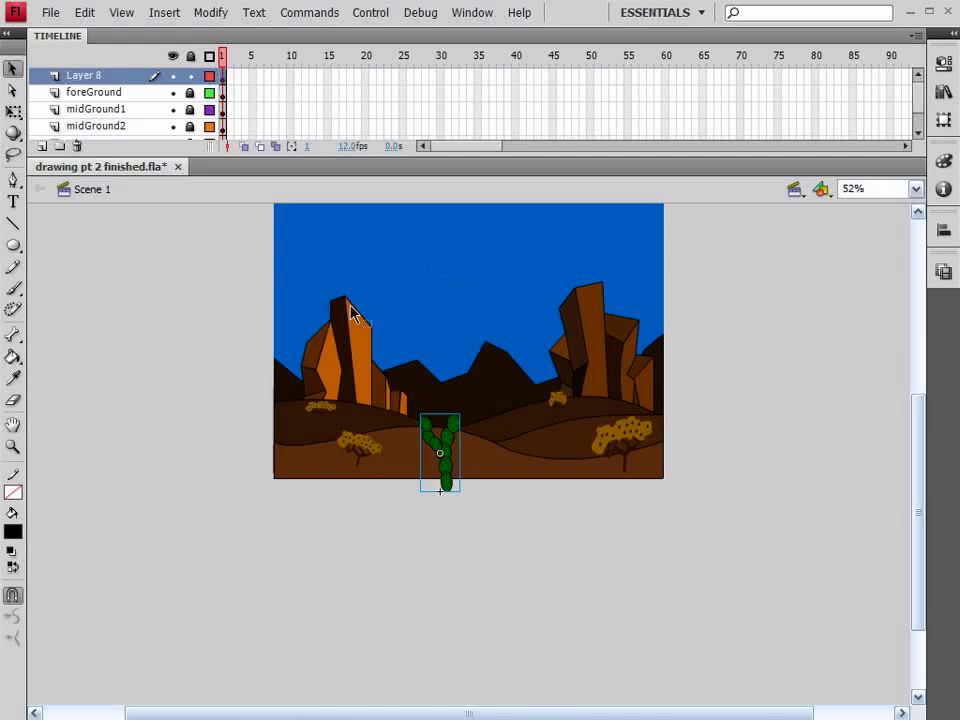
pyautogui.click(878, 186)
pyautogui.write('80')
pyautogui.press('Return')
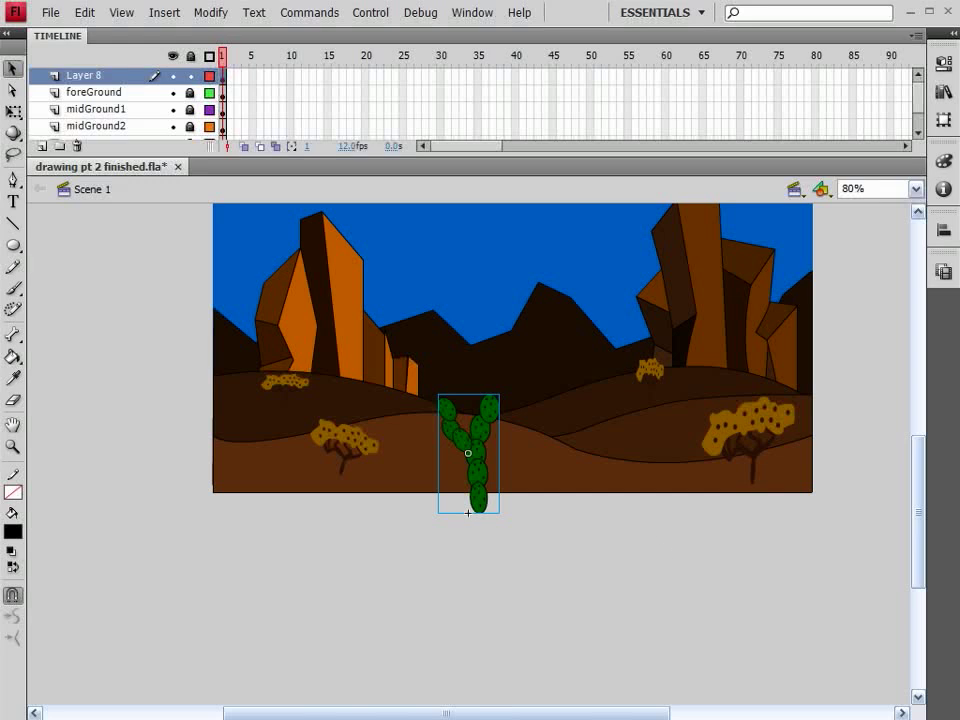
pyautogui.moveTo(650, 545); pyautogui.dragTo(540, 716)
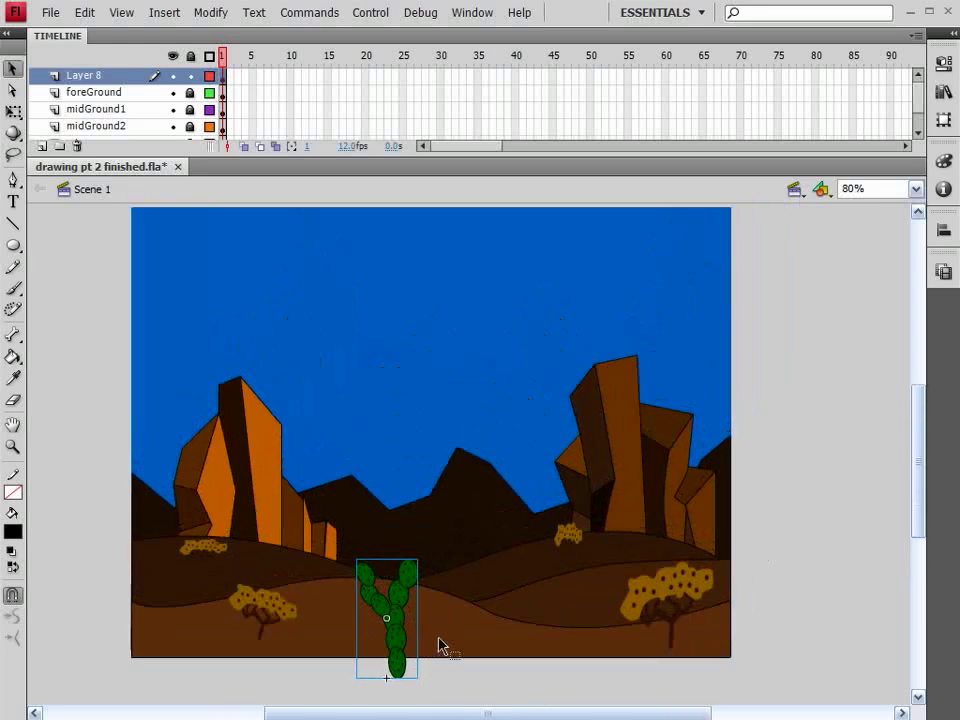
pyautogui.moveTo(401, 622); pyautogui.dragTo(446, 598)
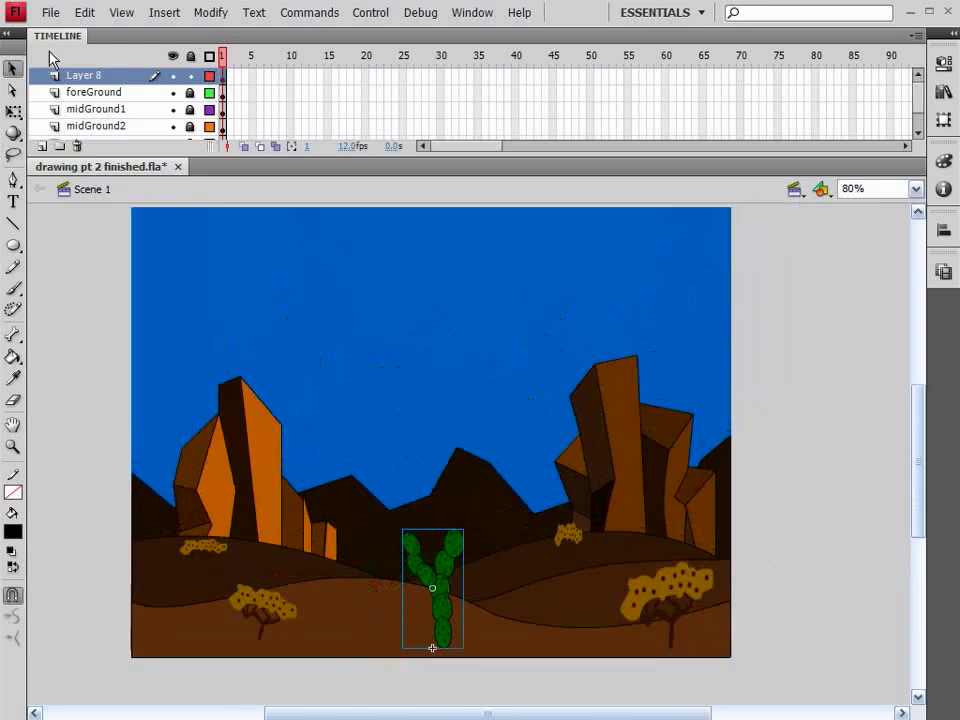
pyautogui.click(14, 112)
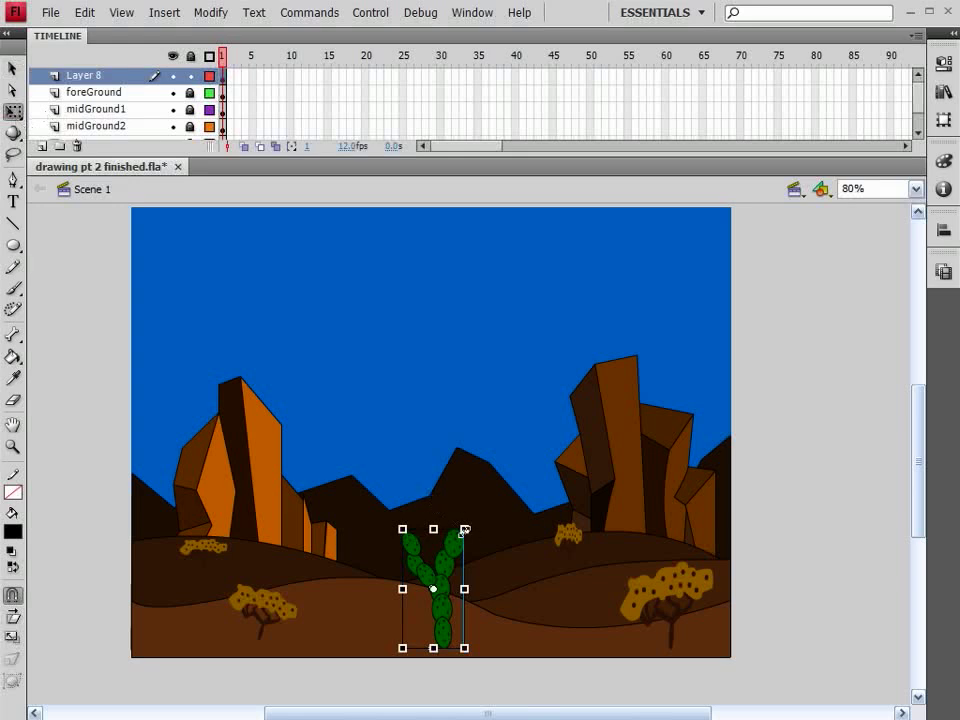
pyautogui.moveTo(465, 528)
pyautogui.mouseDown()
pyautogui.moveTo(452, 540)
pyautogui.moveTo(459, 546)
pyautogui.mouseUp()
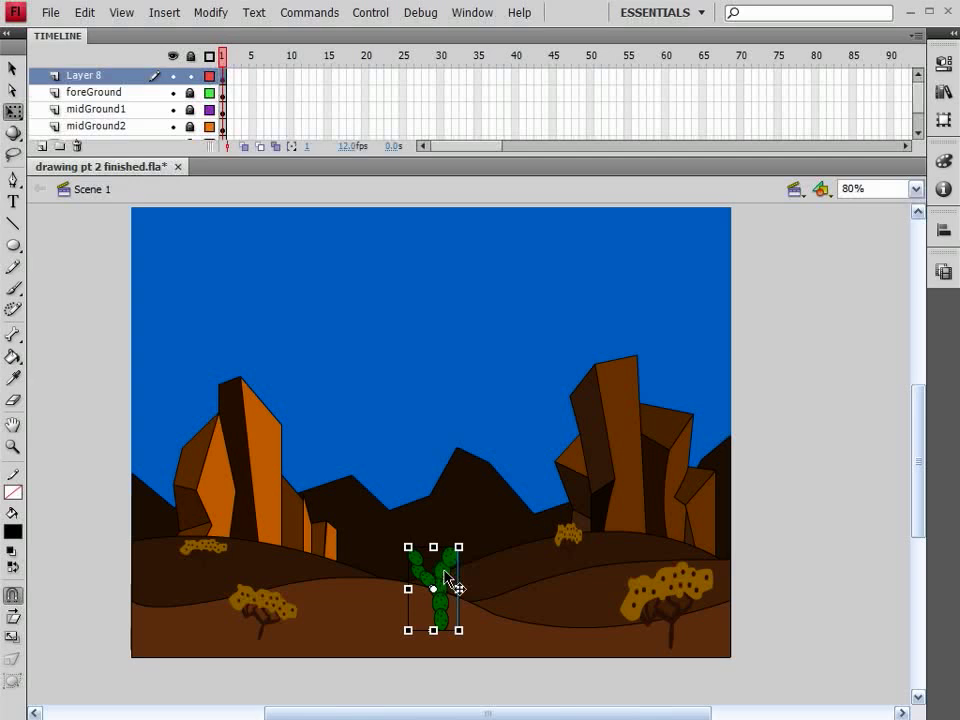
# - Cut the cactus from Layer 8 and delete the emptied layer
pyautogui.moveTo(450, 586); pyautogui.dragTo(186, 584)
pyautogui.press('Delete')
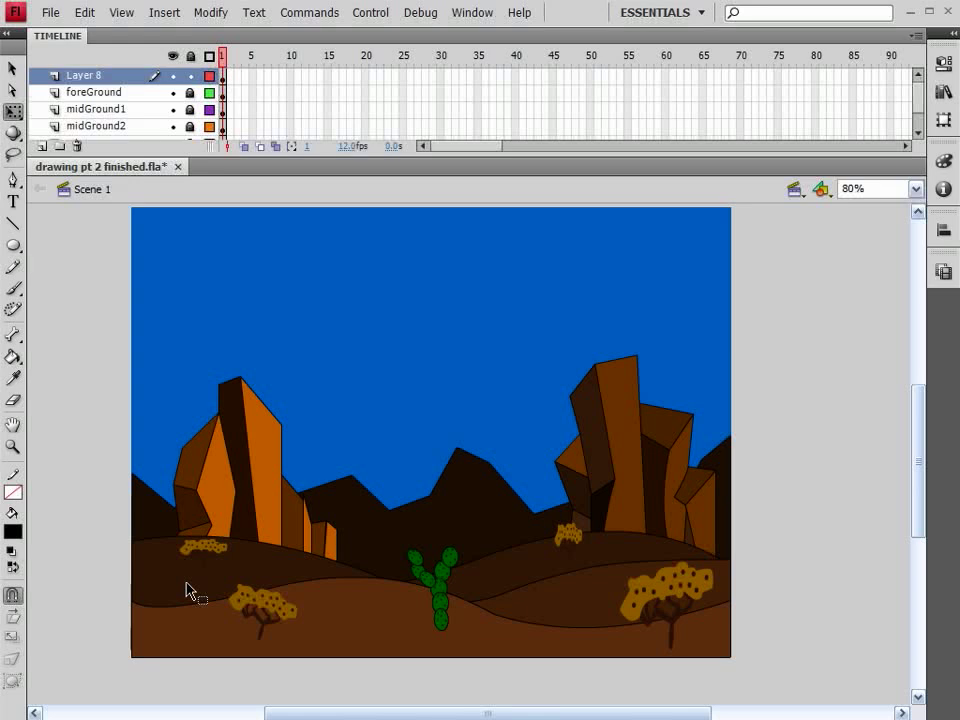
pyautogui.click(127, 78)
pyautogui.press('Delete')
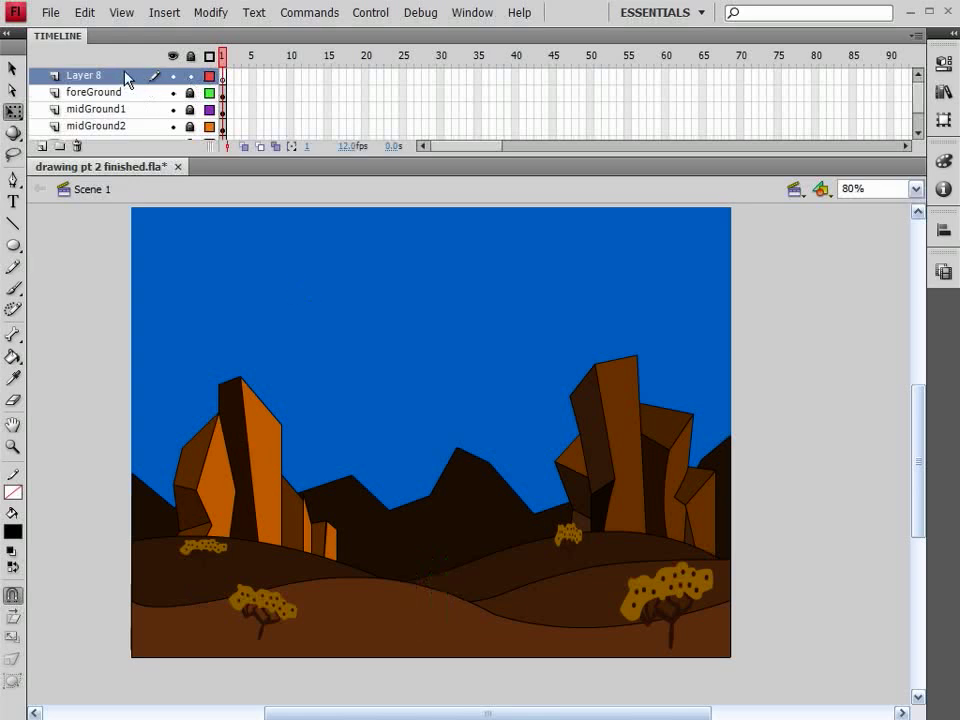
pyautogui.click(78, 152)
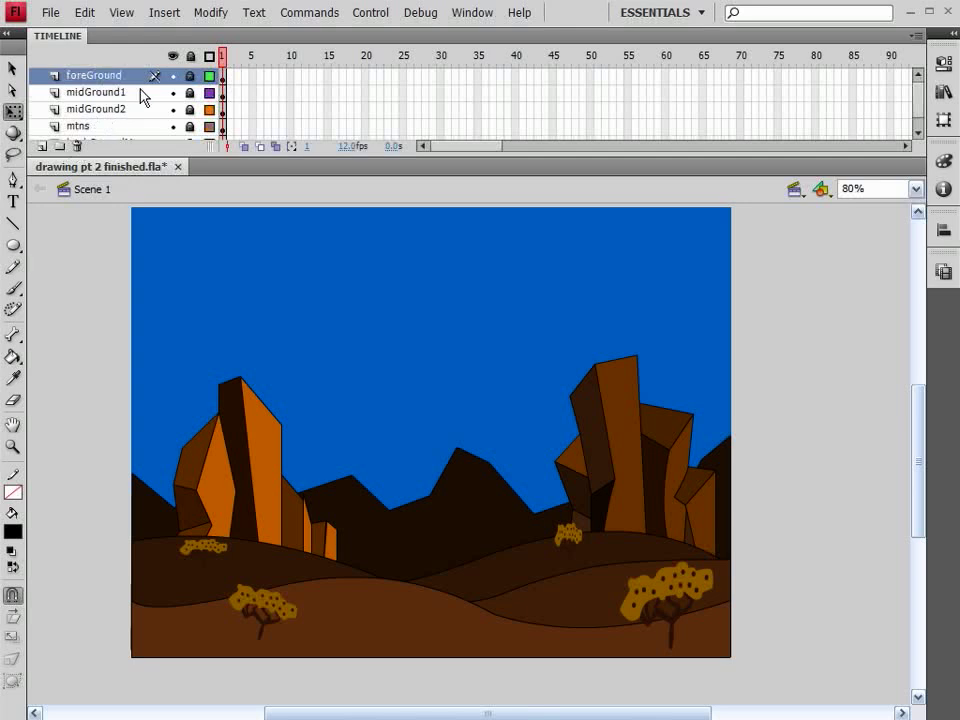
# - Unlock the foreGround layer, paste the cactus onto its central hill, and lock the layer again
pyautogui.click(191, 77)
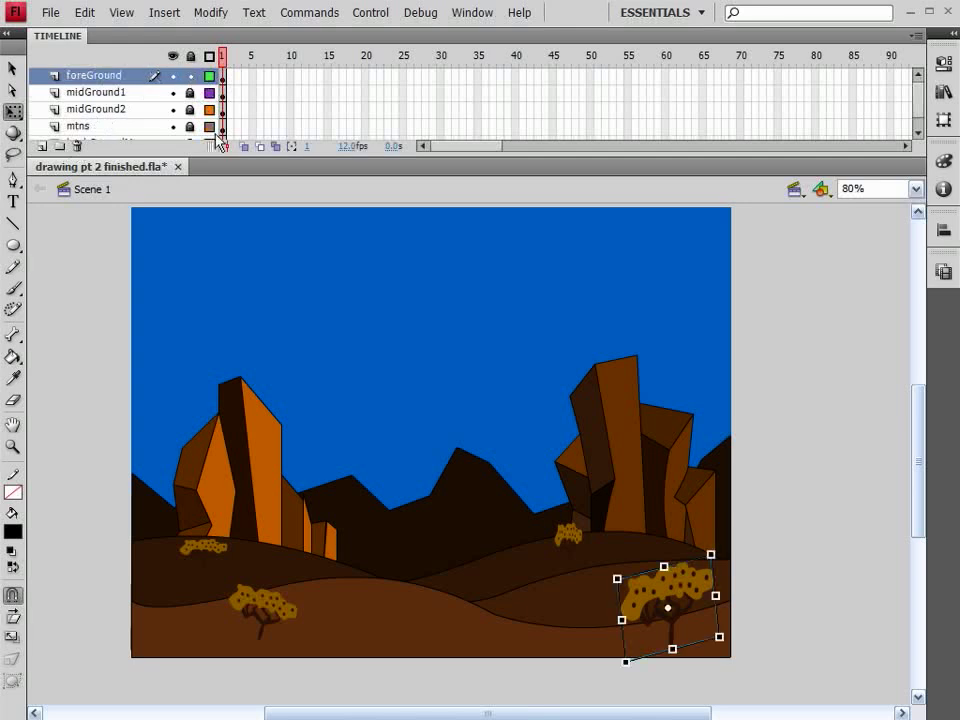
pyautogui.hotkey('ctrl', 'v')
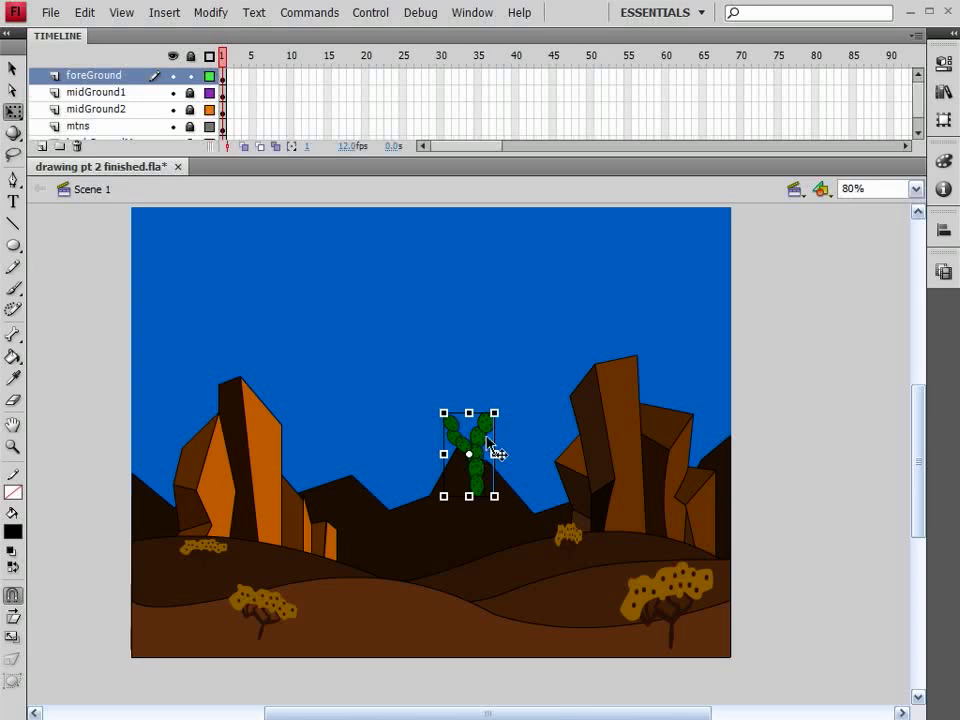
pyautogui.moveTo(481, 446); pyautogui.dragTo(428, 568)
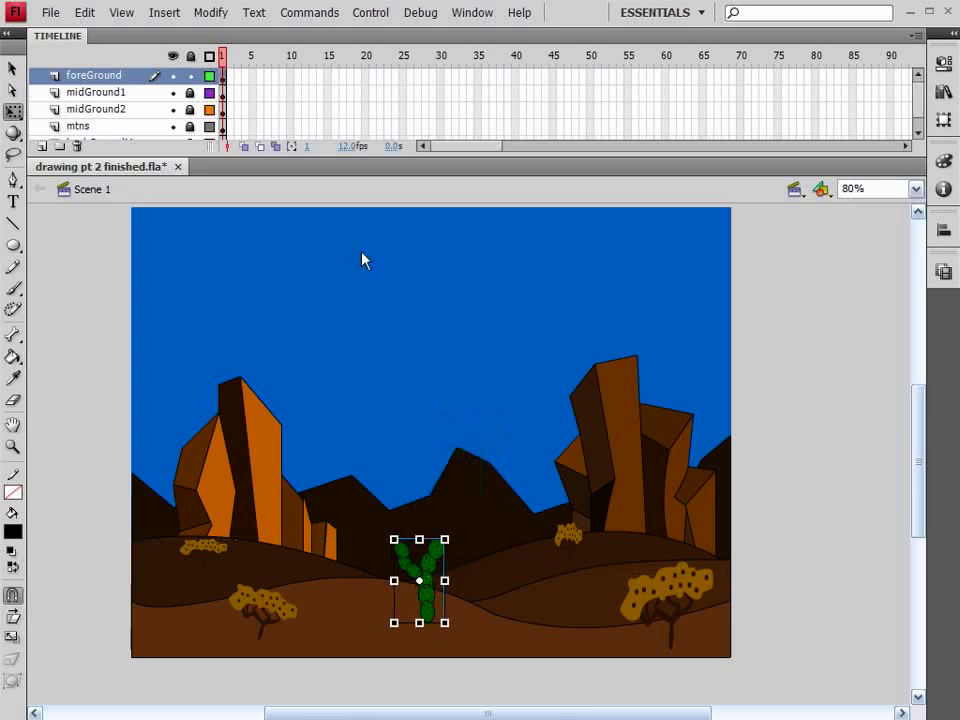
pyautogui.click(190, 76)
# - Unlock midGround1, paste a cactus there, shrink and tilt it, and place it on the hill left of the large bush
pyautogui.click(190, 93)
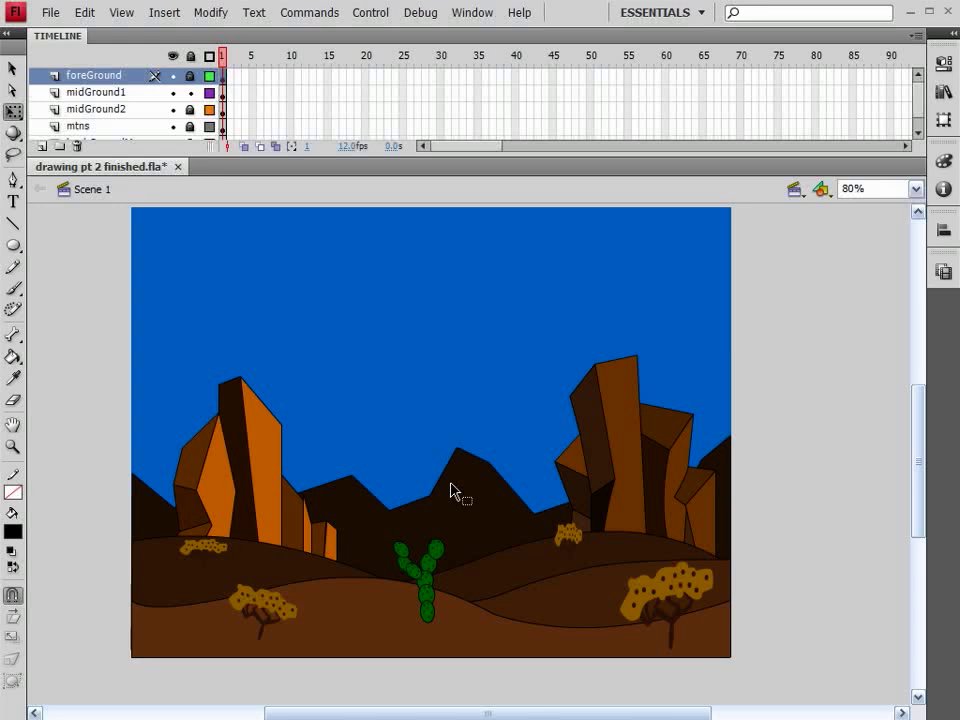
pyautogui.click(13, 111)
pyautogui.scroll(3, 398, 428)
pyautogui.scroll(-4, 398, 428)
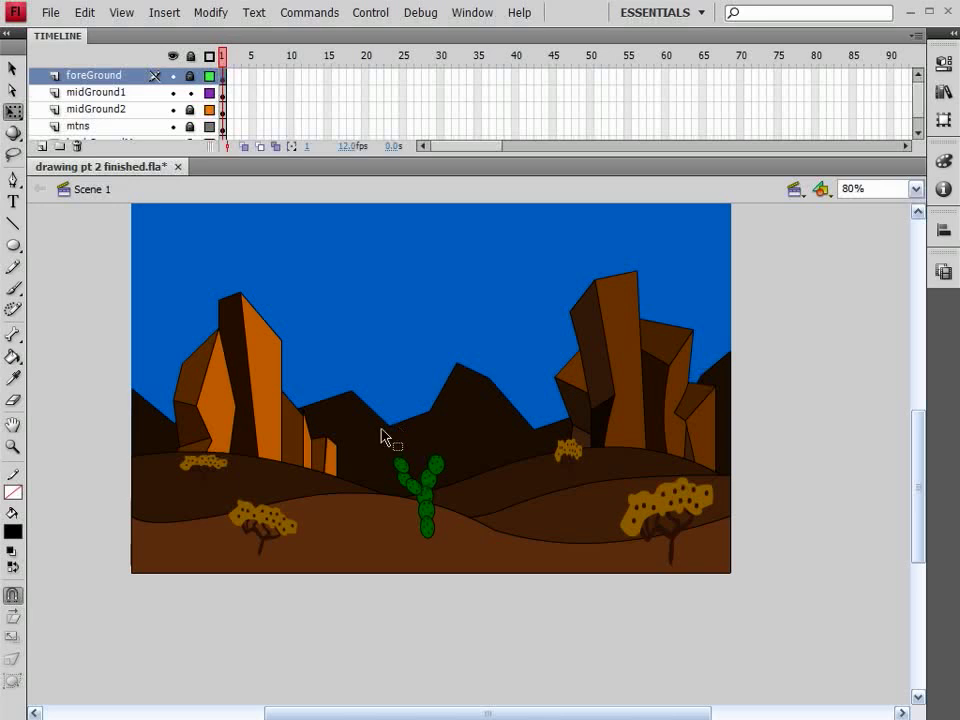
pyautogui.click(148, 96)
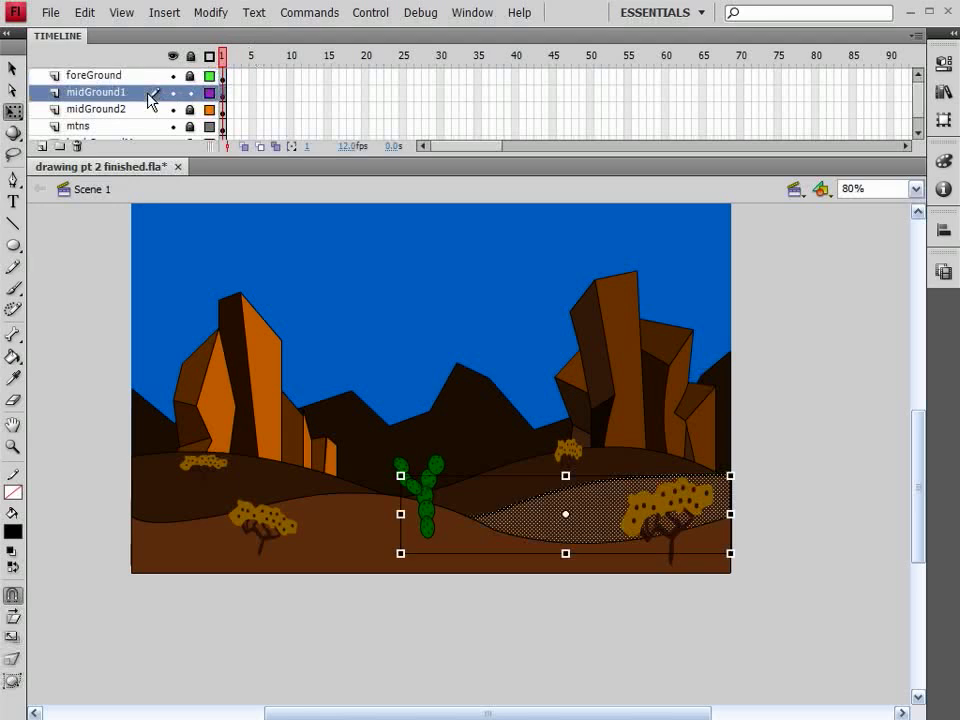
pyautogui.hotkey('ctrl', 'v')
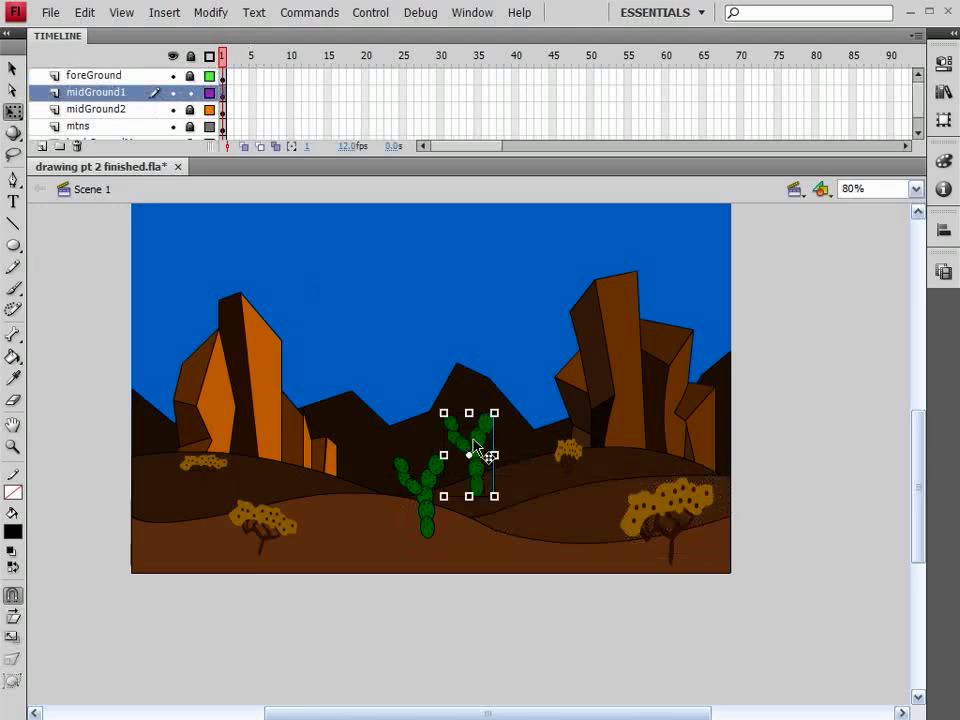
pyautogui.moveTo(491, 454); pyautogui.dragTo(583, 449)
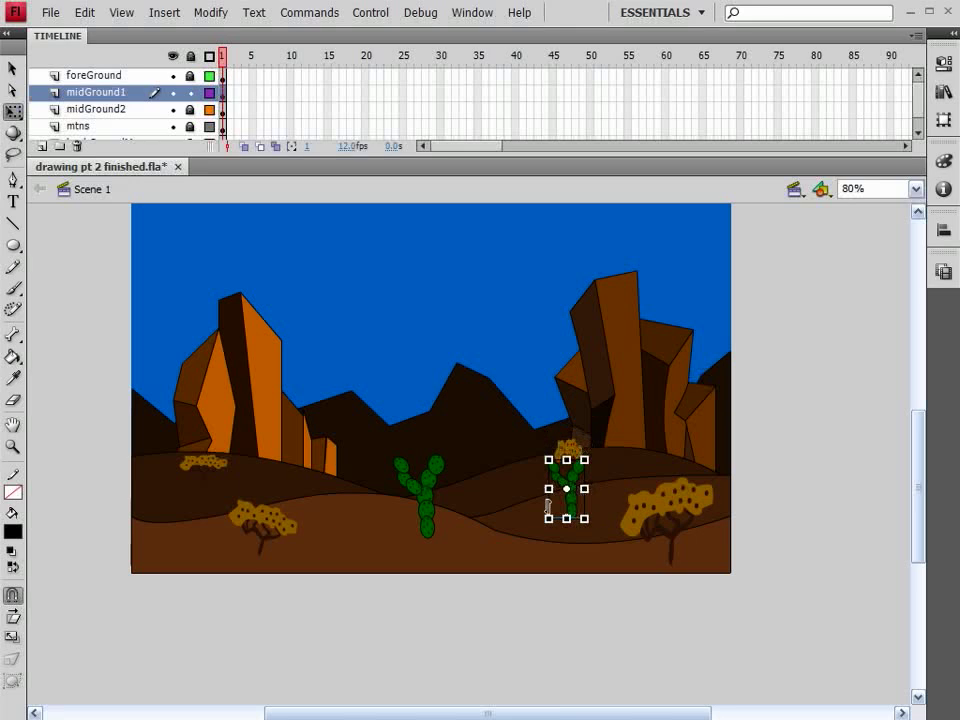
pyautogui.moveTo(547, 500); pyautogui.dragTo(606, 490)
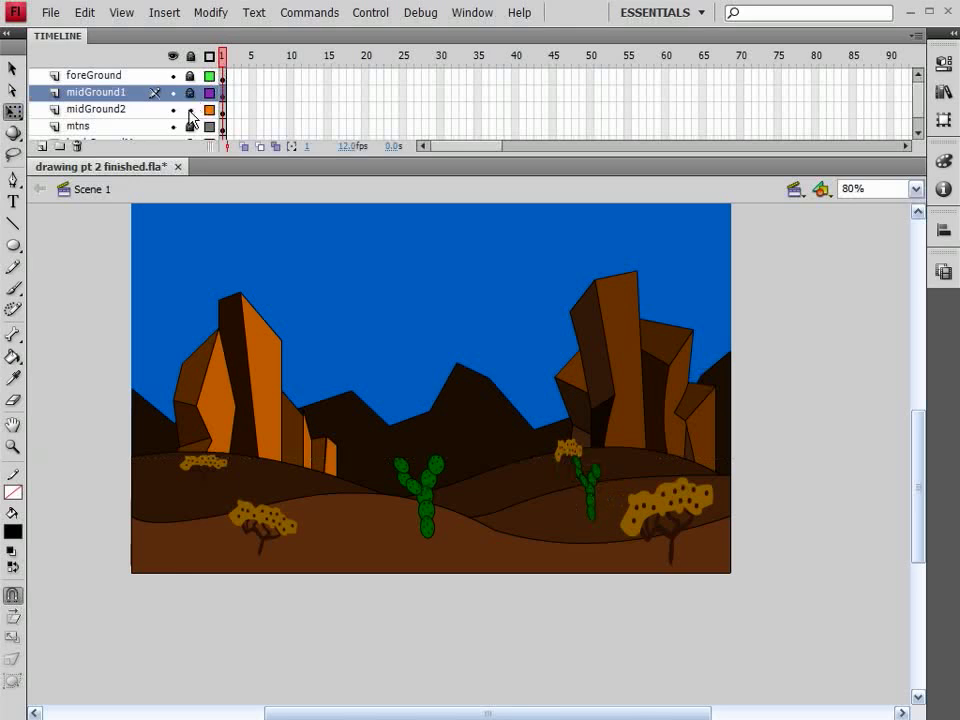
# - Paste a smaller cactus on midGround2, place copies beside the left rocks and on the centre-right slope, stretch the latter taller, and lock the layer
pyautogui.click(124, 110)
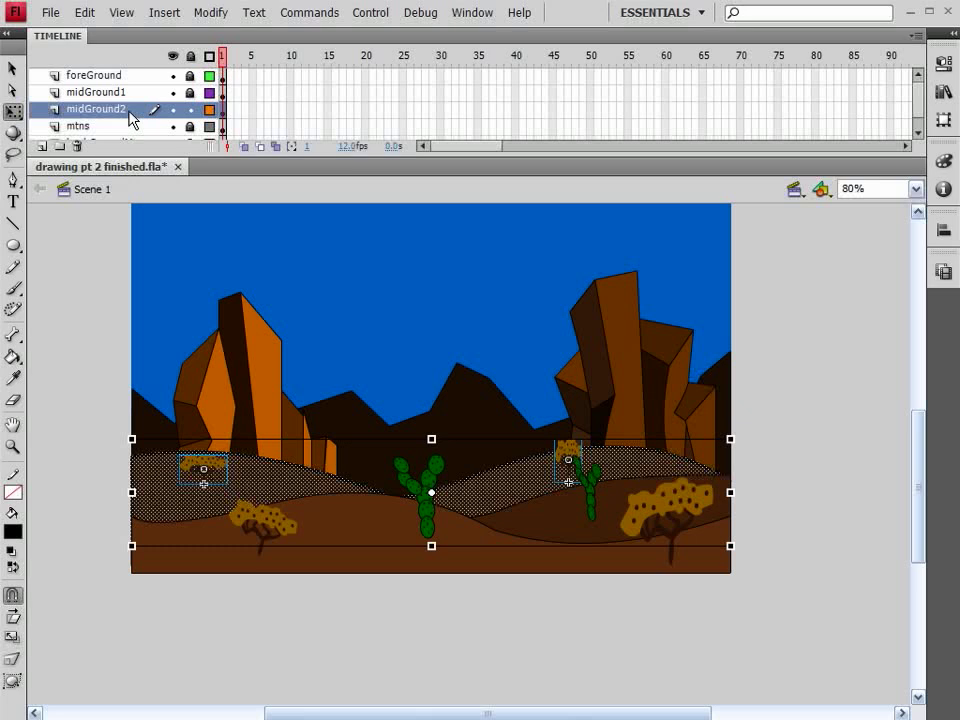
pyautogui.hotkey('ctrl', 'v')
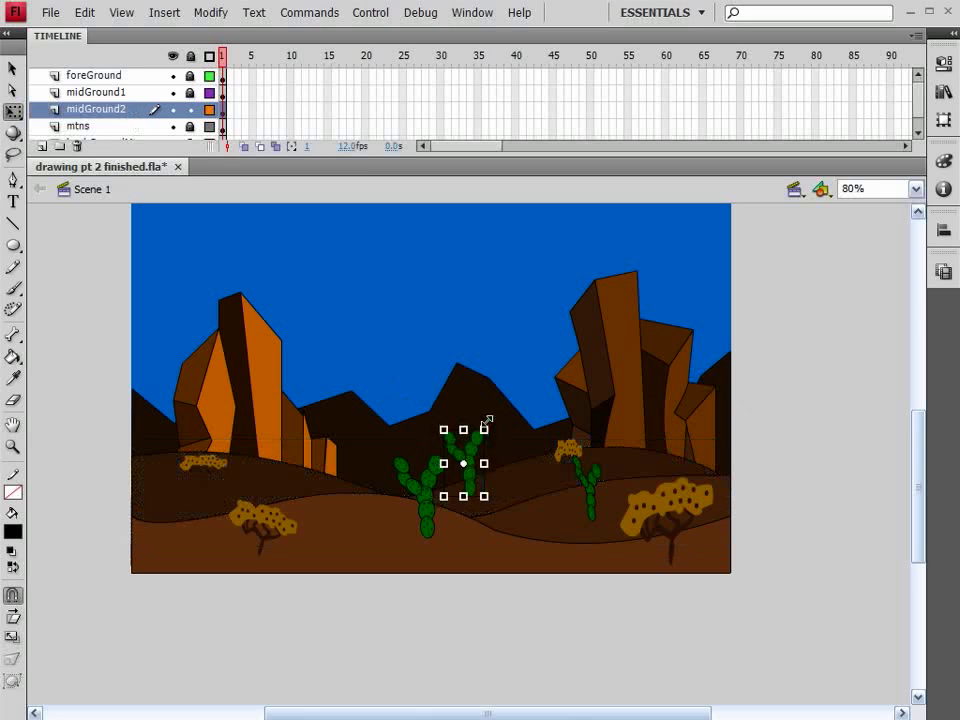
pyautogui.moveTo(484, 430); pyautogui.dragTo(519, 462)
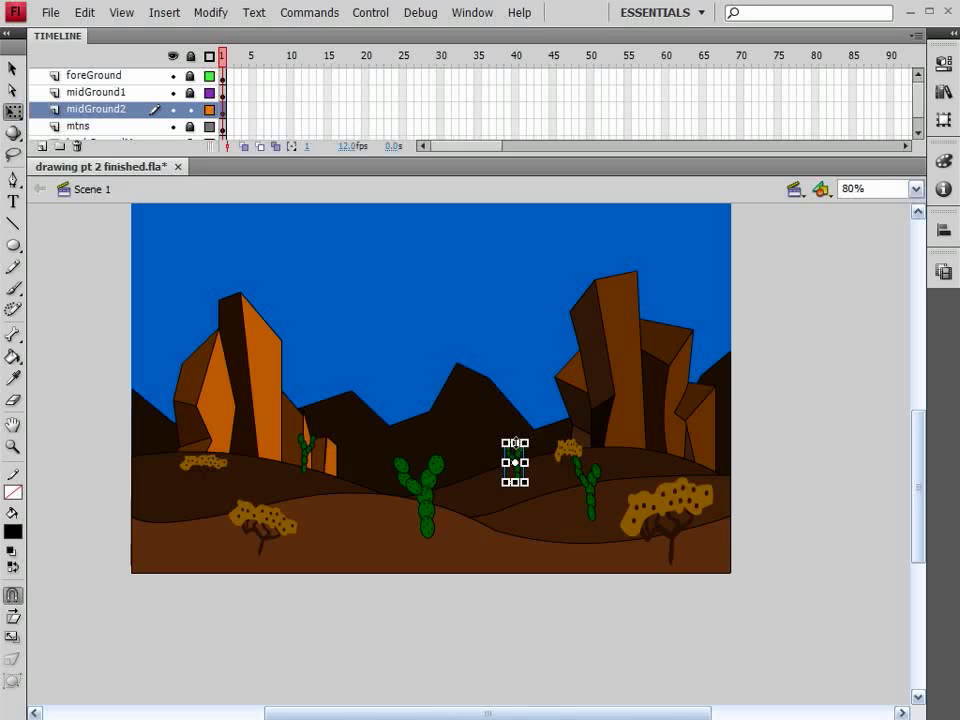
pyautogui.moveTo(514, 442); pyautogui.dragTo(514, 437)
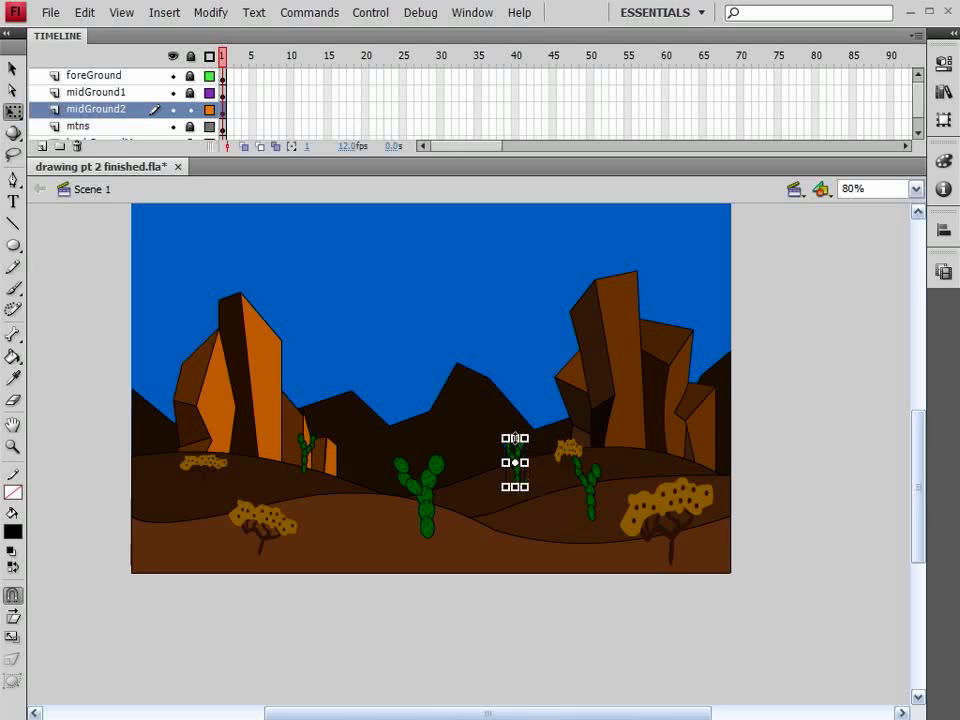
pyautogui.click(190, 109)
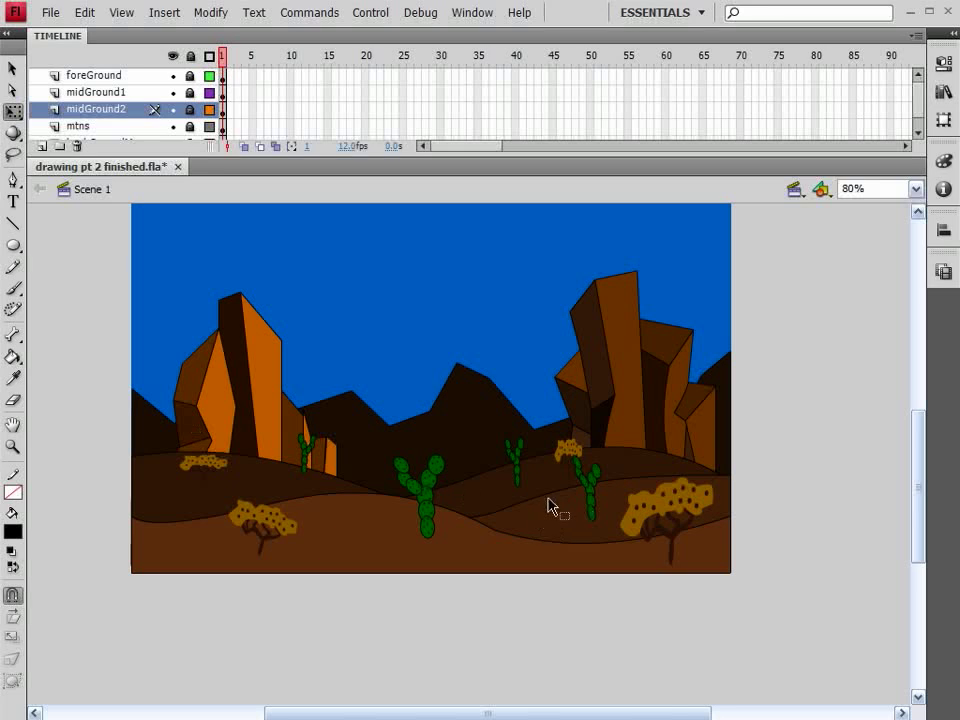
pyautogui.moveTo(926, 465); pyautogui.dragTo(921, 431)
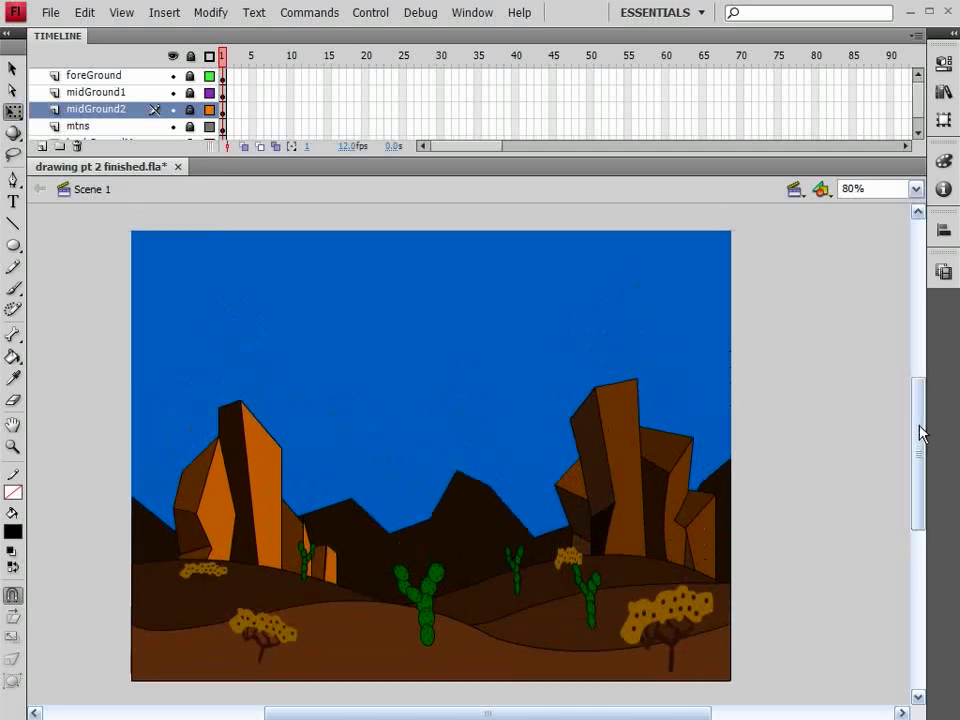